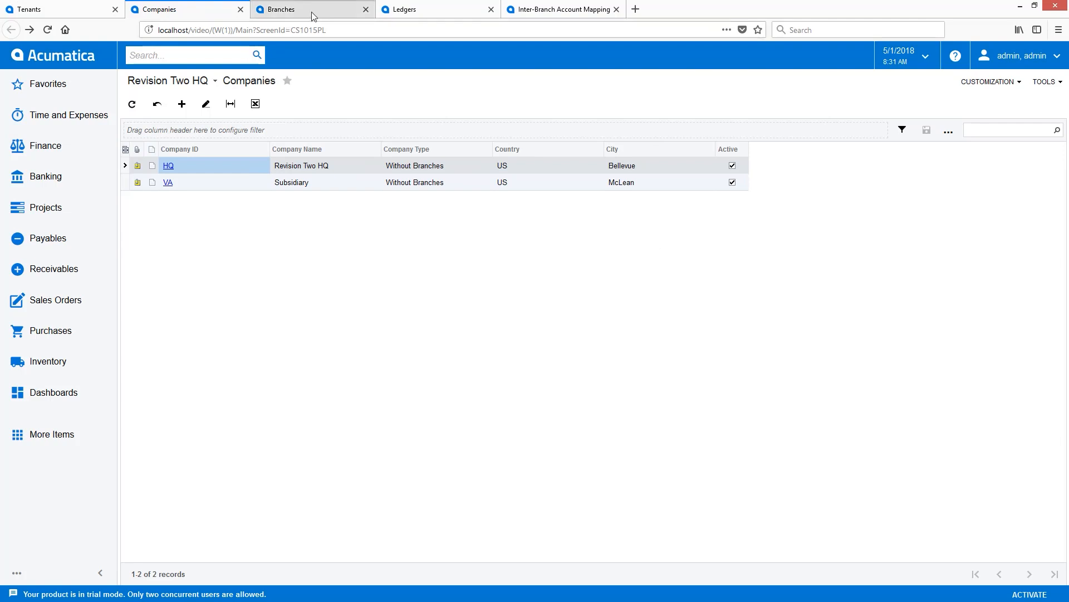
Change the ID of the HQ company to R2PRODUCTS.
{"action": "left_click", "coordinate": [182, 12]}
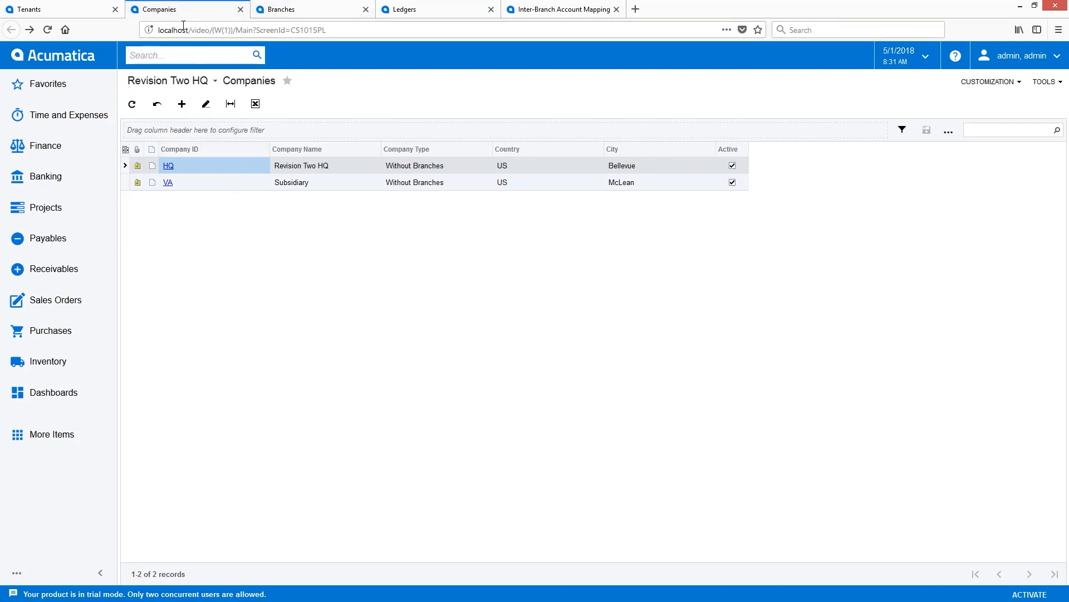
{"action": "left_click", "coordinate": [169, 167]}
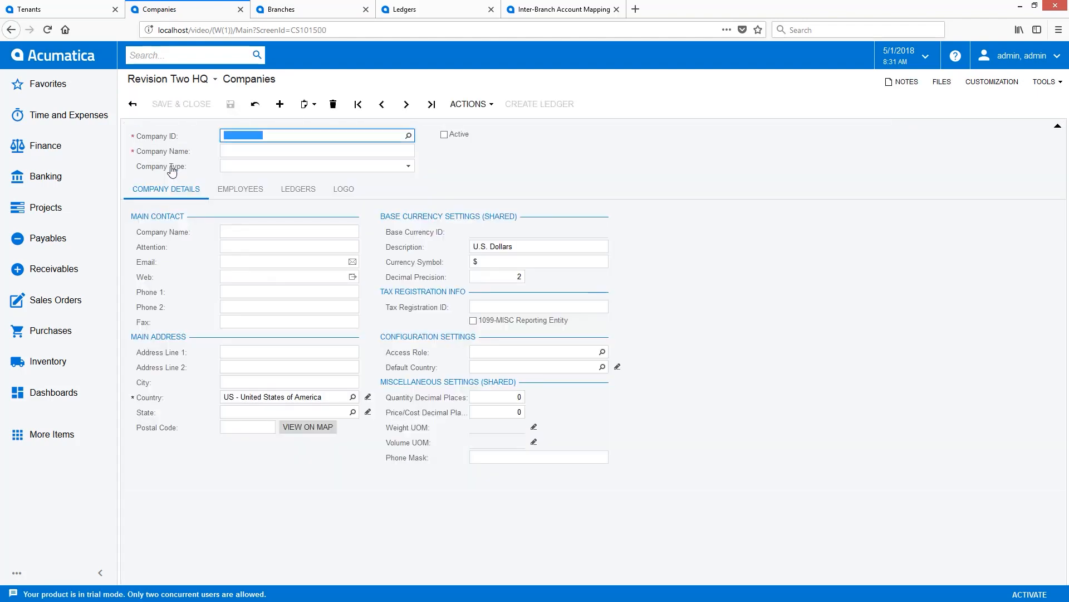
{"action": "left_click", "coordinate": [469, 105]}
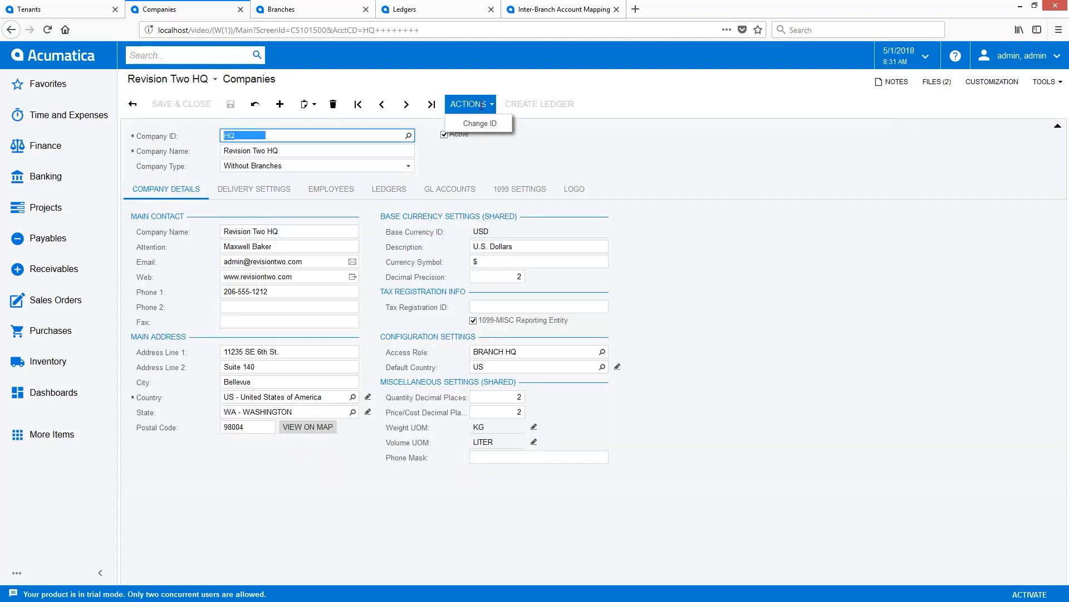
{"action": "left_click", "coordinate": [484, 124]}
{"action": "type", "text": "R2PRODUCTS"}
{"action": "left_click", "coordinate": [648, 348]}
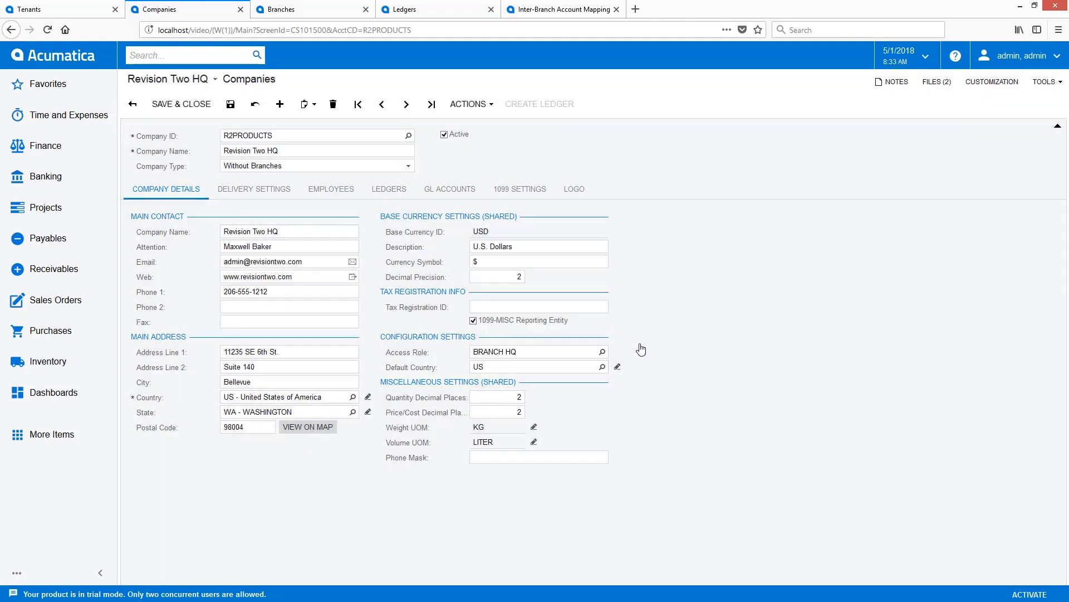
Rename the R2PRODUCTS company as Revision Two Products.
{"action": "triple_click", "coordinate": [298, 154]}
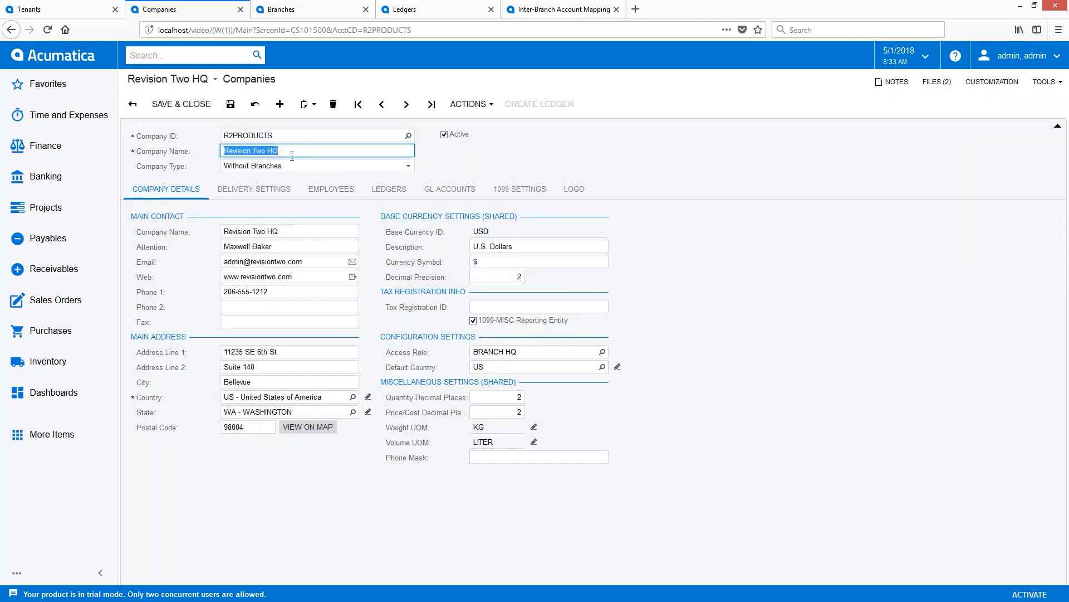
{"action": "left_click", "coordinate": [271, 152]}
{"action": "double_click", "coordinate": [272, 151]}
{"action": "type", "text": "Products"}
{"action": "key", "text": "Tab"}
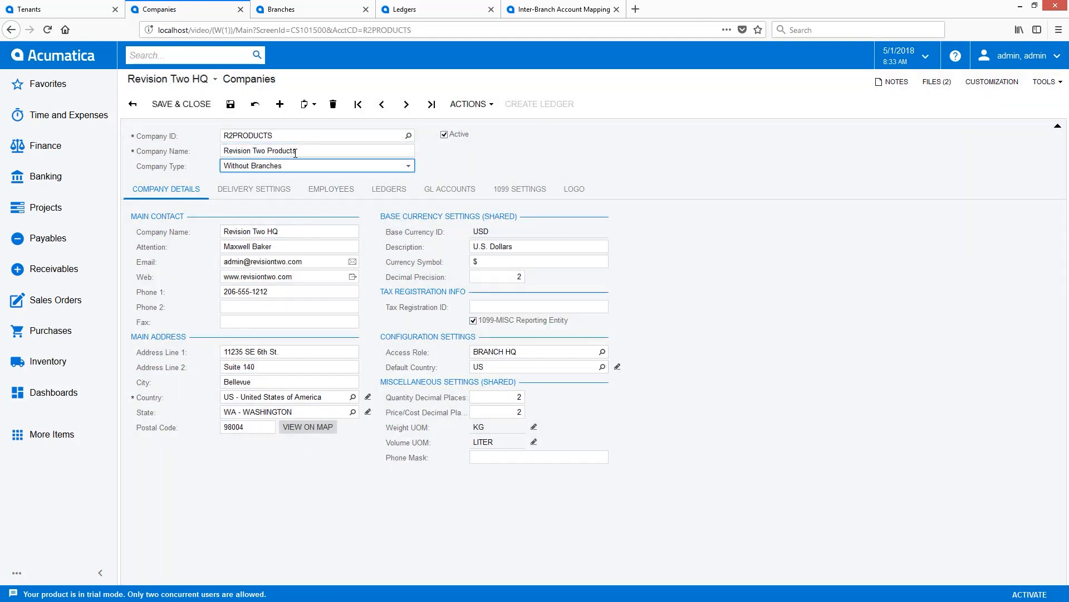
Save R2PRODUCTS with the company type With Branches Requiring Balancing and review its branches and ledgers.
{"action": "left_click", "coordinate": [346, 167]}
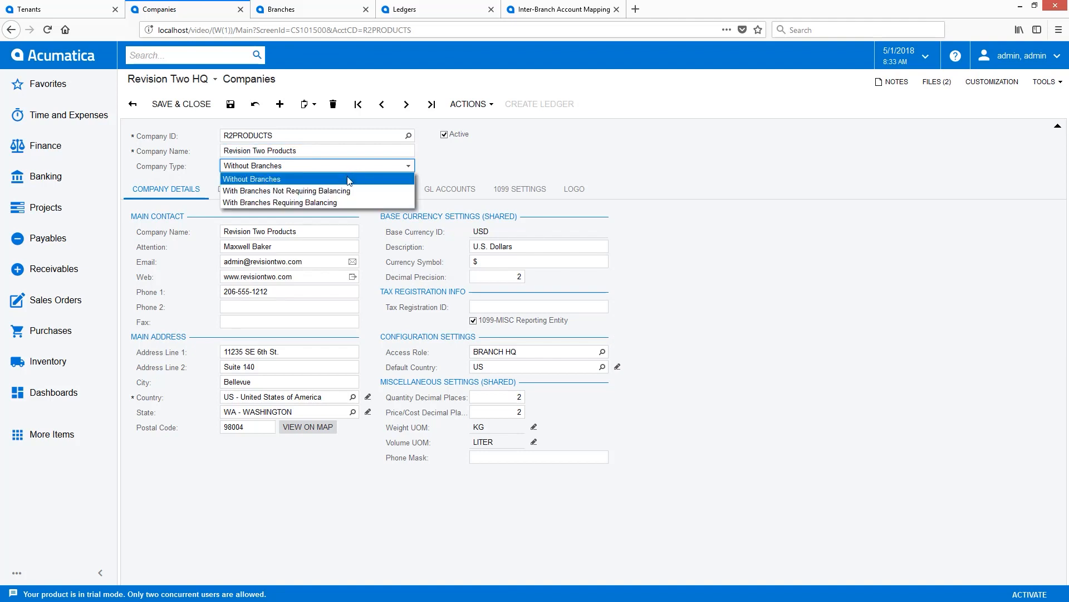
{"action": "left_click", "coordinate": [334, 202]}
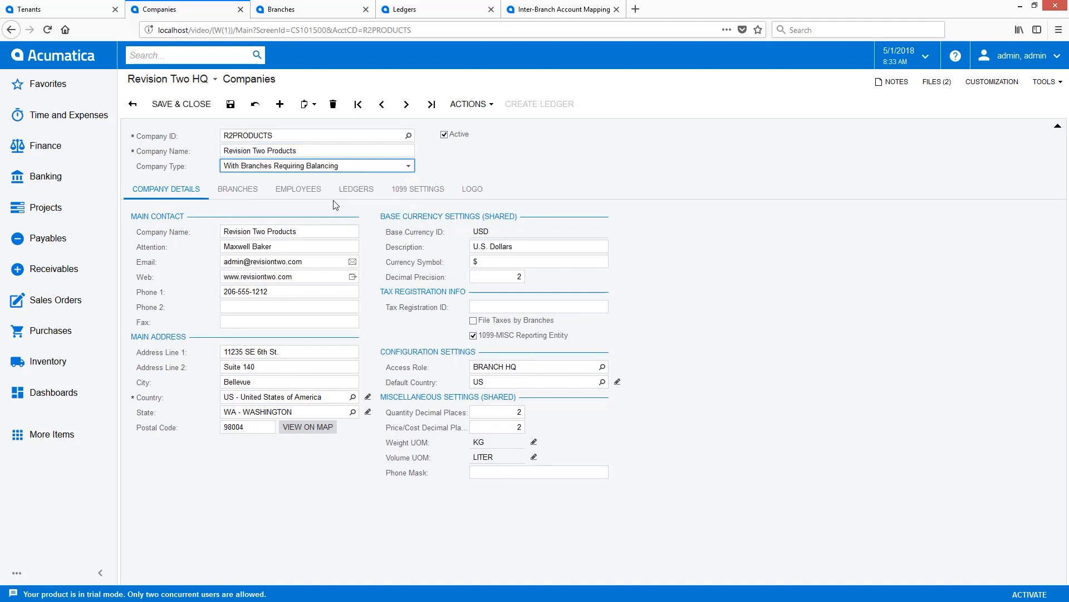
{"action": "left_click", "coordinate": [230, 104]}
{"action": "left_click", "coordinate": [238, 189]}
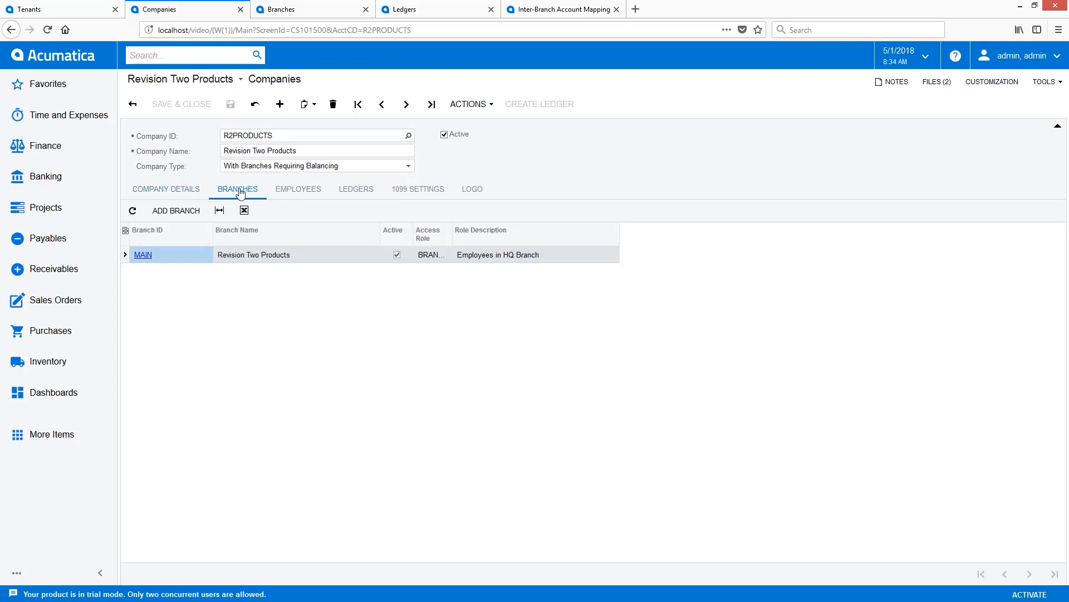
{"action": "left_click", "coordinate": [356, 190]}
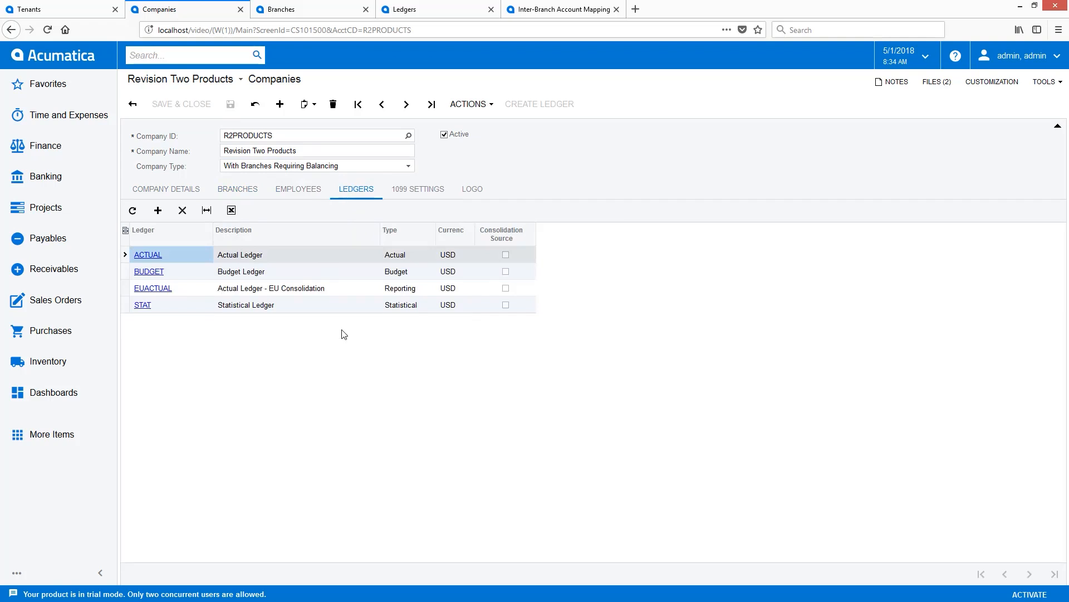
Refresh the Branches list and change the ID of the MAIN branch of Revision Two Products to PRODWHOLE.
{"action": "left_click", "coordinate": [301, 9]}
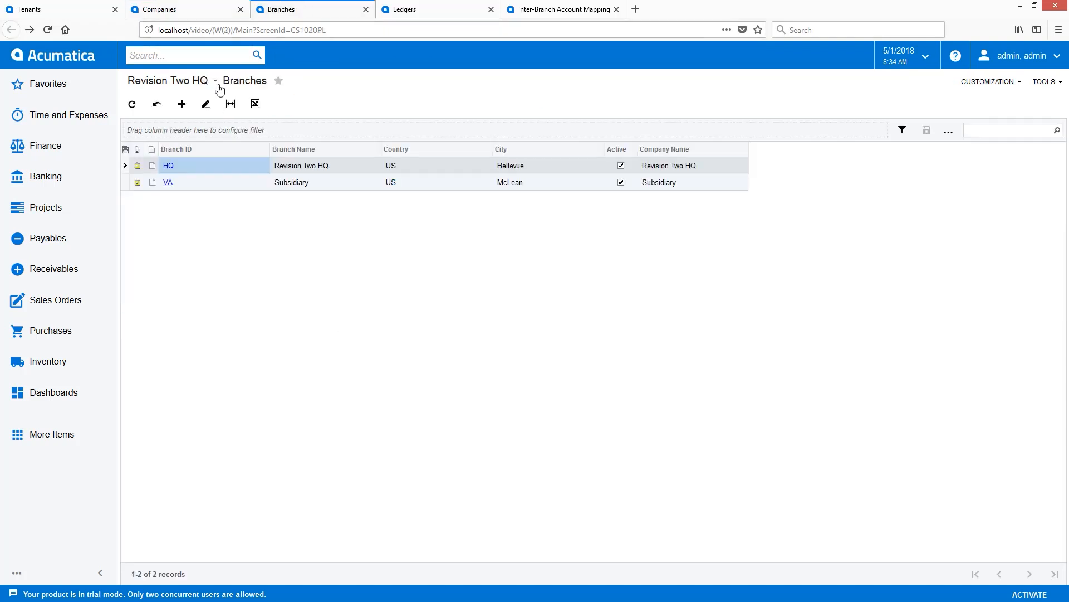
{"action": "left_click", "coordinate": [157, 104]}
{"action": "left_click", "coordinate": [172, 166]}
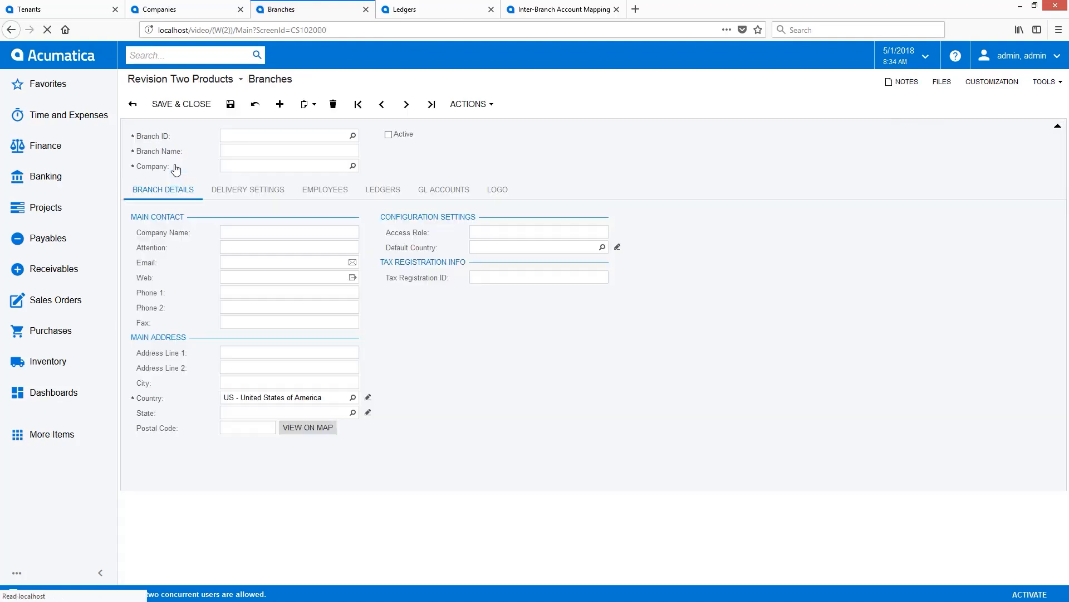
{"action": "left_click", "coordinate": [472, 104]}
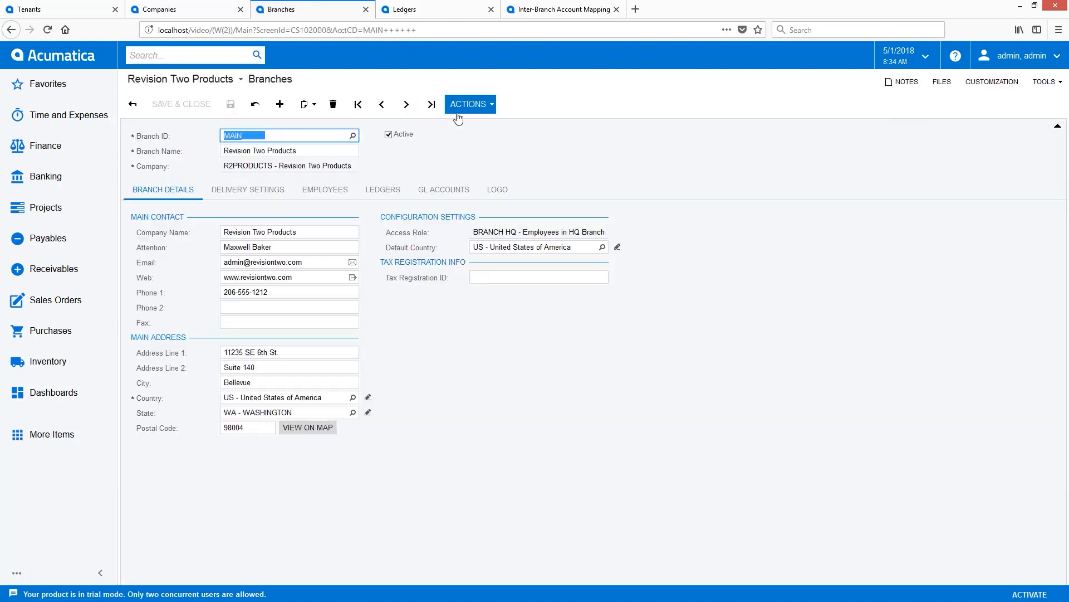
{"action": "left_click", "coordinate": [456, 121]}
{"action": "type", "text": "PRODWHOLE"}
{"action": "left_click", "coordinate": [655, 353]}
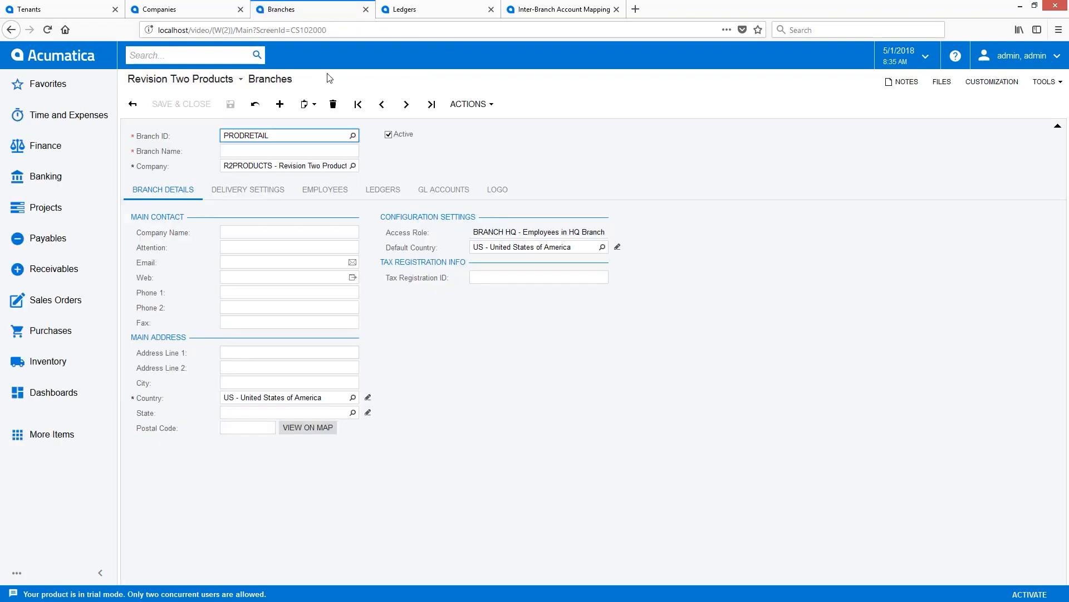
Save a new R2PRODUCTS branch PRODRETAIL named Revision Two Products Retail, and review its employees and ledgers.
{"action": "key", "text": "Tab"}
{"action": "type", "text": "Revision Two Products Retail"}
{"action": "key", "text": "Tab"}
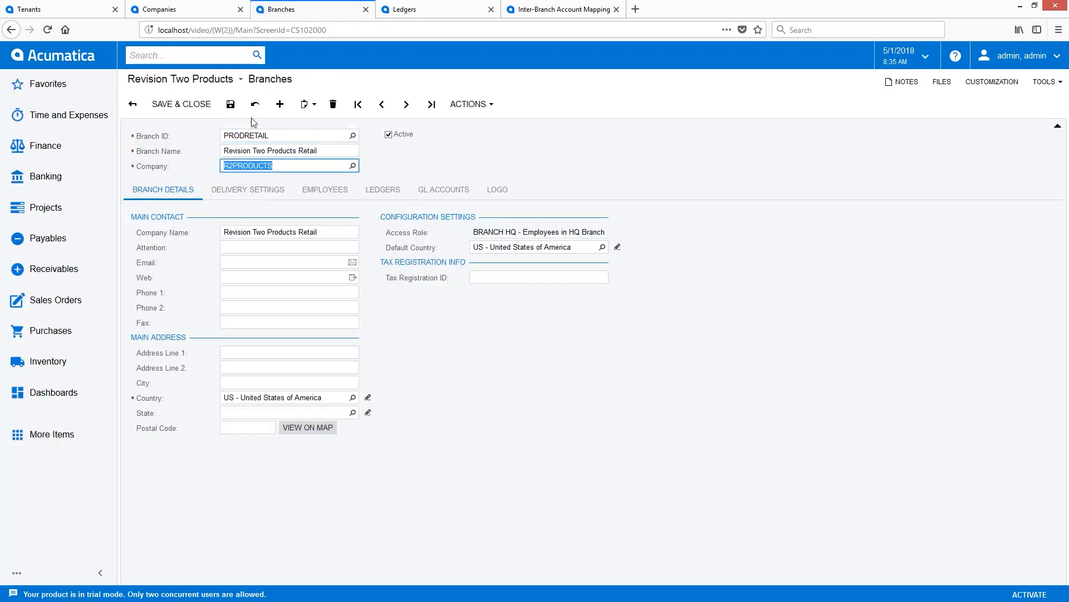
{"action": "key", "text": "ctrl+s"}
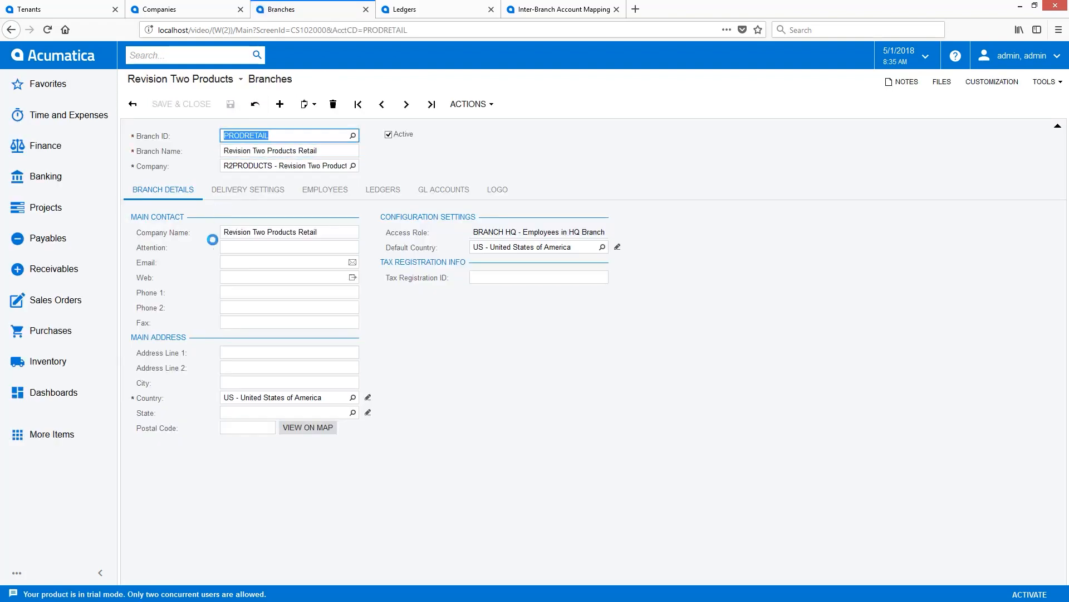
{"action": "left_click", "coordinate": [248, 188]}
{"action": "left_click", "coordinate": [320, 189]}
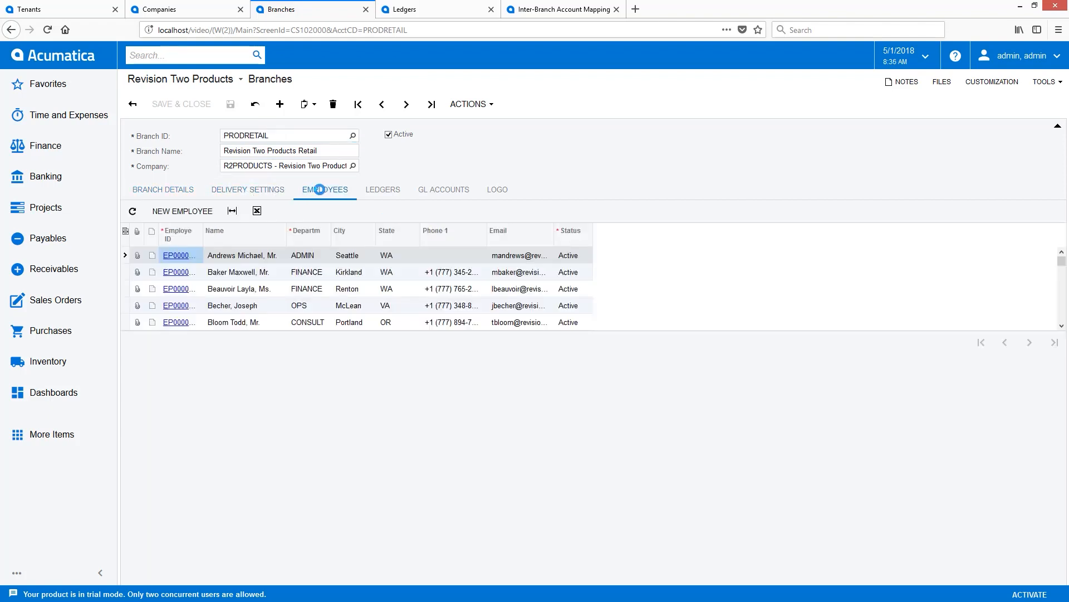
{"action": "left_click", "coordinate": [382, 190]}
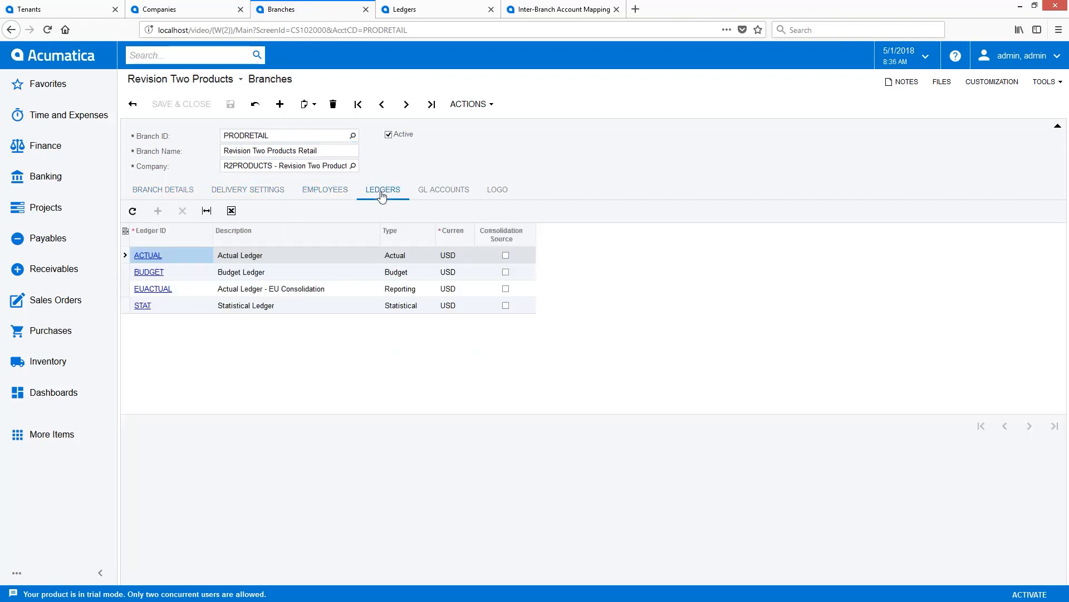
{"action": "left_click", "coordinate": [179, 191]}
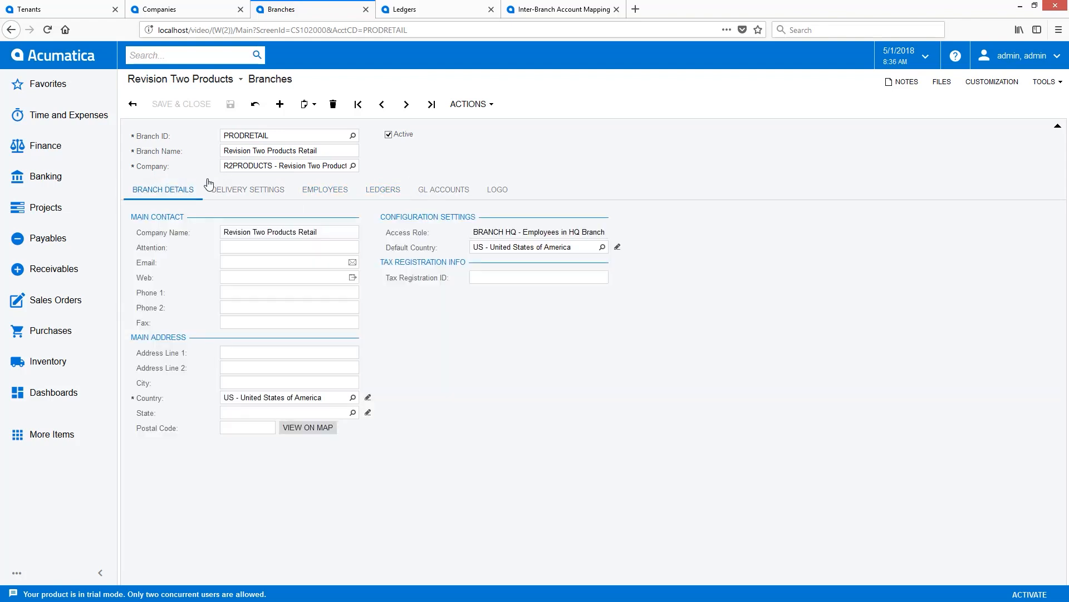
{"action": "left_click", "coordinate": [133, 104]}
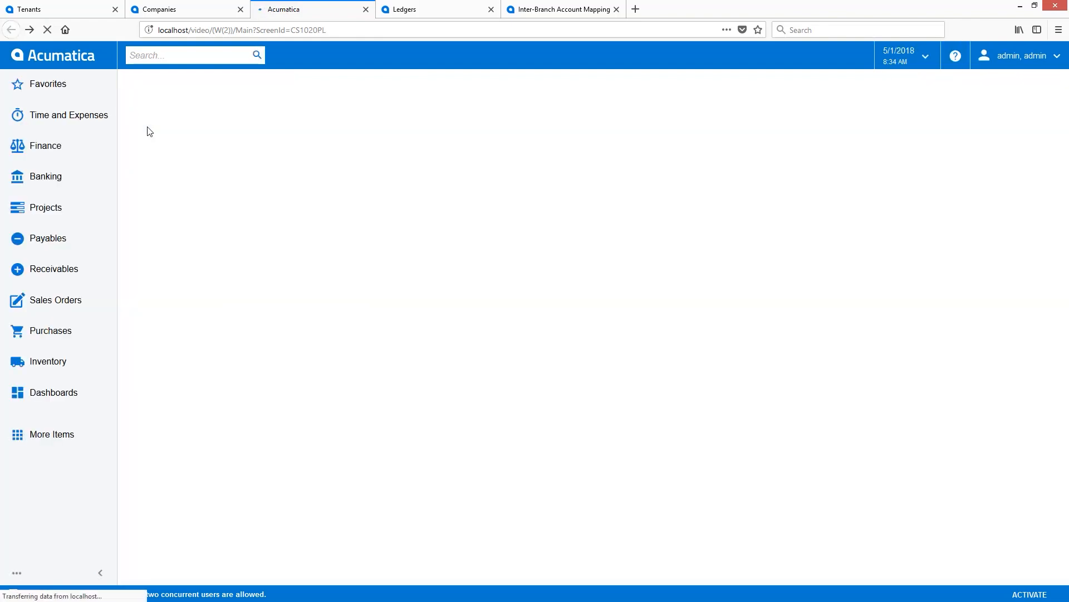
In Inter-Branch Account Mapping, add PRODRETAIL with accounts starting from 00000 to the VA branch's mapping and save it.
{"action": "left_click", "coordinate": [563, 10]}
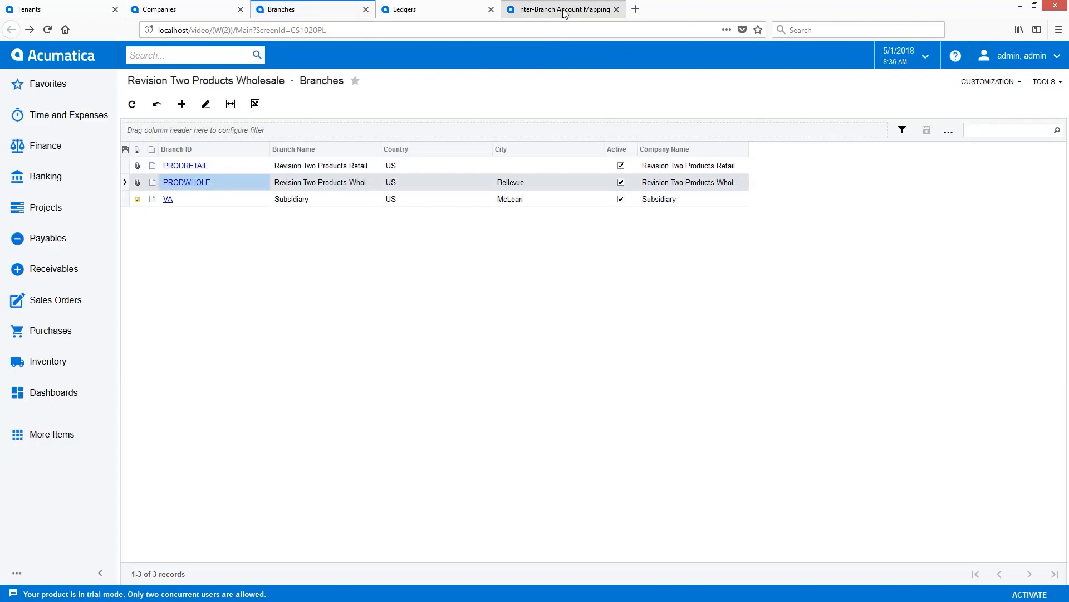
{"action": "left_click", "coordinate": [159, 107]}
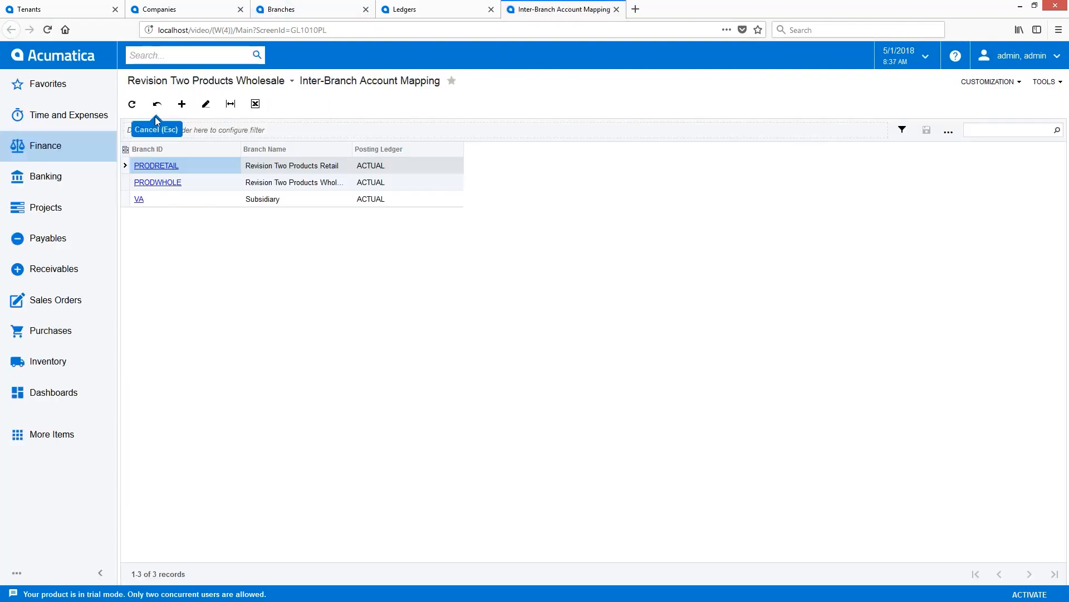
{"action": "left_click", "coordinate": [141, 201]}
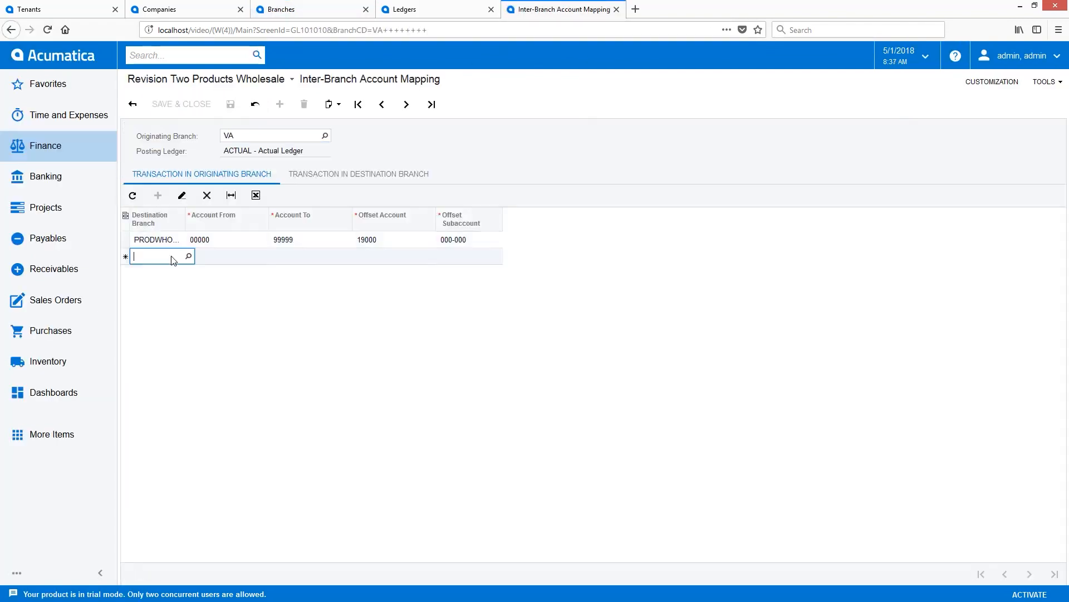
{"action": "left_click", "coordinate": [359, 174]}
{"action": "left_click", "coordinate": [157, 195]}
{"action": "type", "text": "PRODRETAIL"}
{"action": "key", "text": "Tab"}
{"action": "type", "text": "00000"}
{"action": "left_click", "coordinate": [230, 105]}
{"action": "left_click", "coordinate": [132, 105]}
Start a new row in the destination-branch transactions of the PRODWHOLE mapping and open its branch selection.
{"action": "left_click", "coordinate": [146, 167]}
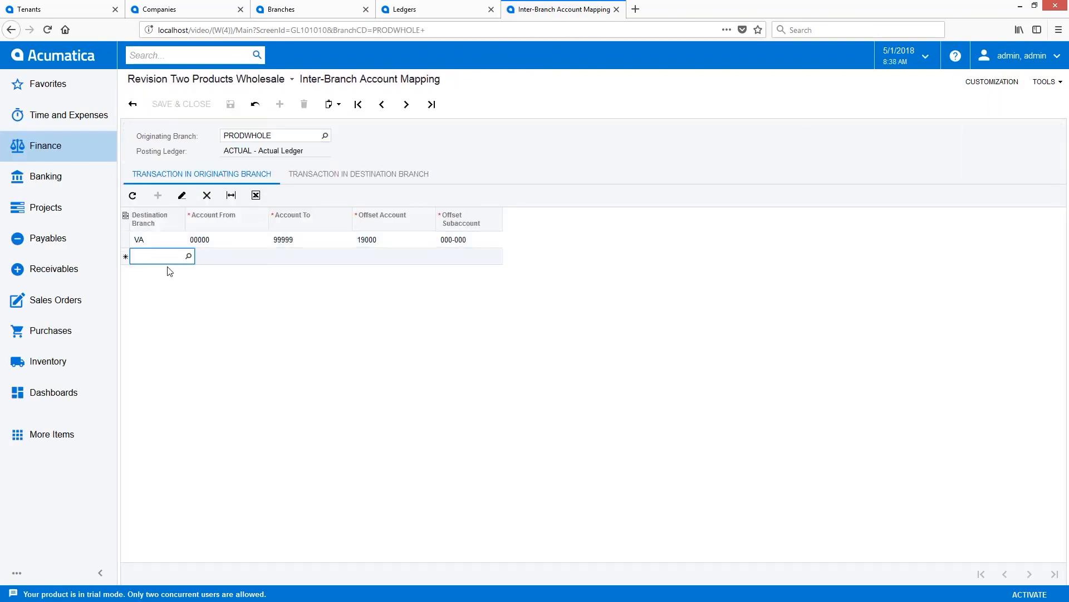
{"action": "key", "text": "Tab"}
{"action": "type", "text": "o"}
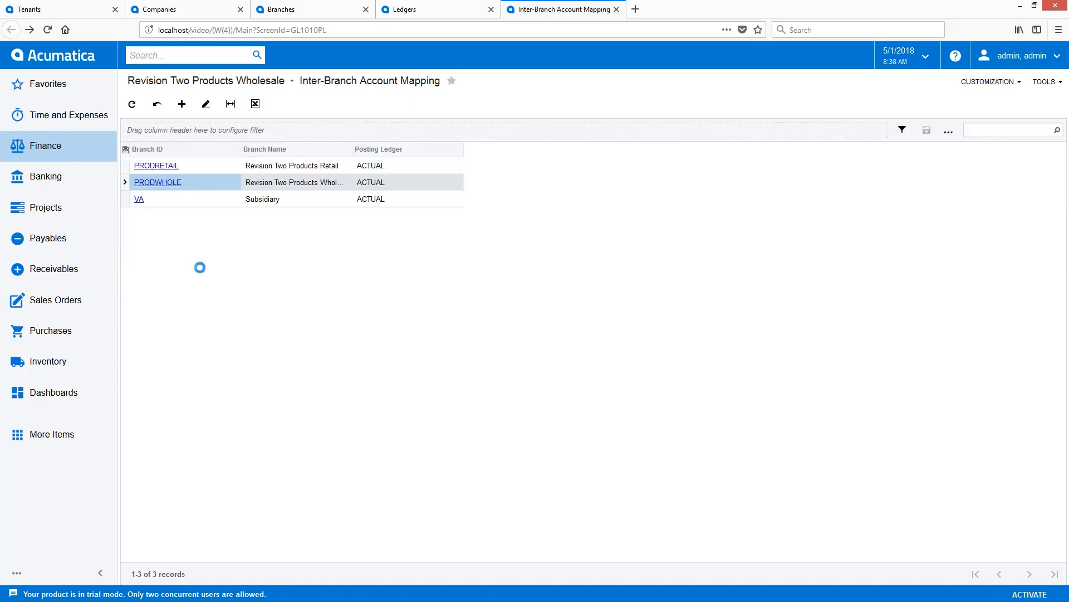
Return to the Companies list and change the ID of the VA company to R2SERVICES.
{"action": "left_click", "coordinate": [159, 8]}
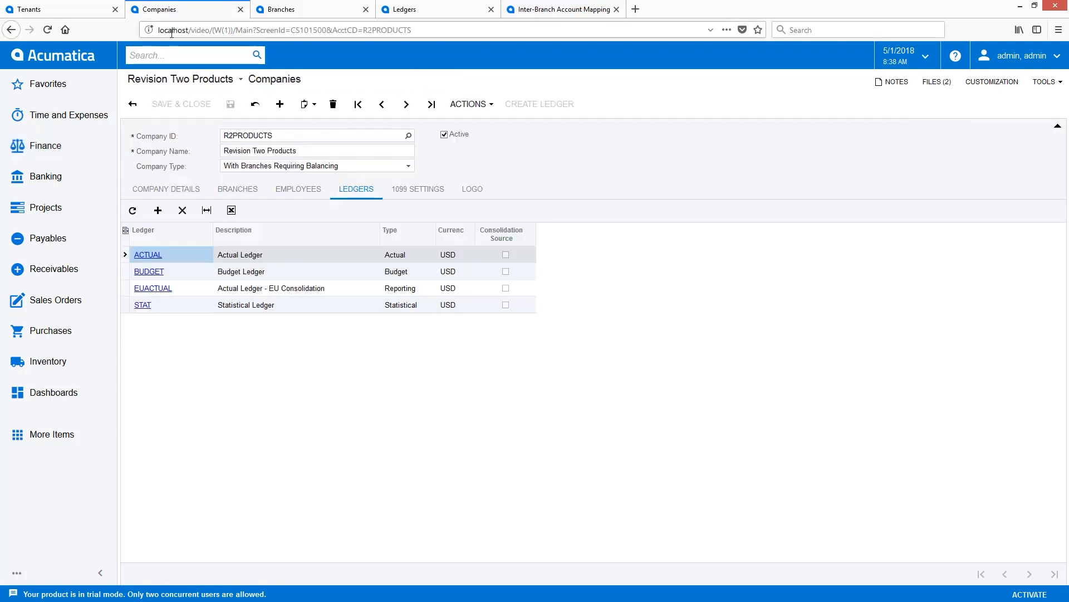
{"action": "left_click", "coordinate": [133, 103]}
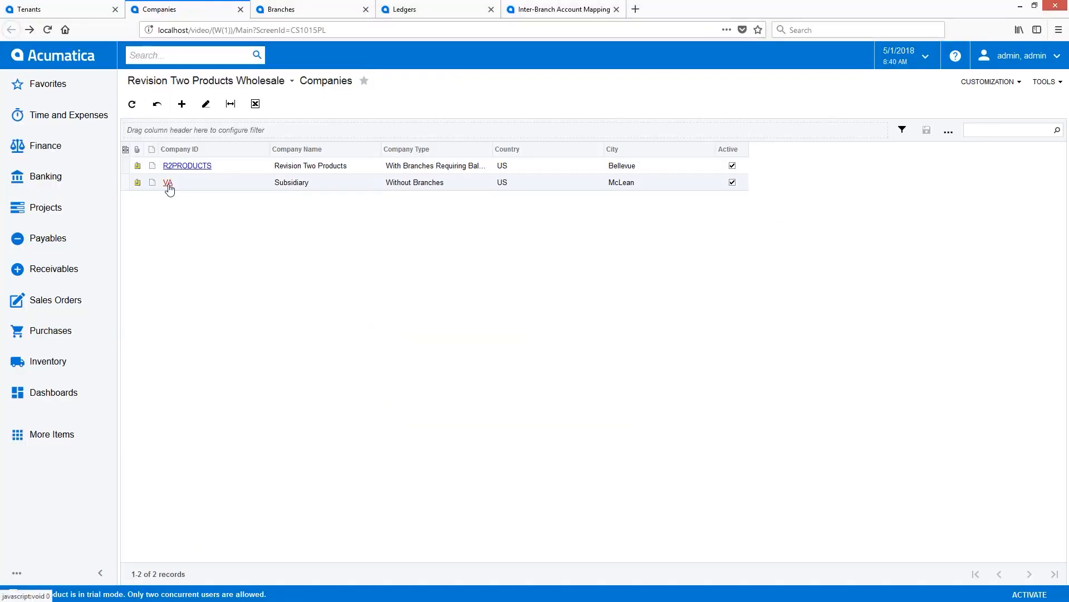
{"action": "left_click", "coordinate": [167, 183]}
{"action": "left_click", "coordinate": [471, 104]}
{"action": "left_click", "coordinate": [469, 121]}
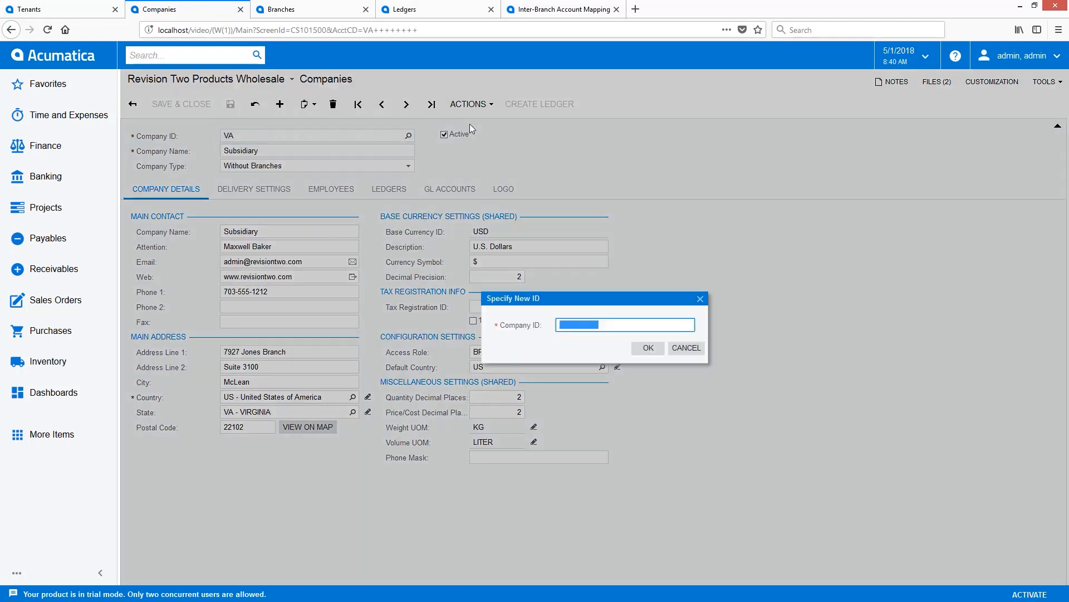
{"action": "type", "text": "R2SERVICES"}
{"action": "left_click", "coordinate": [648, 348]}
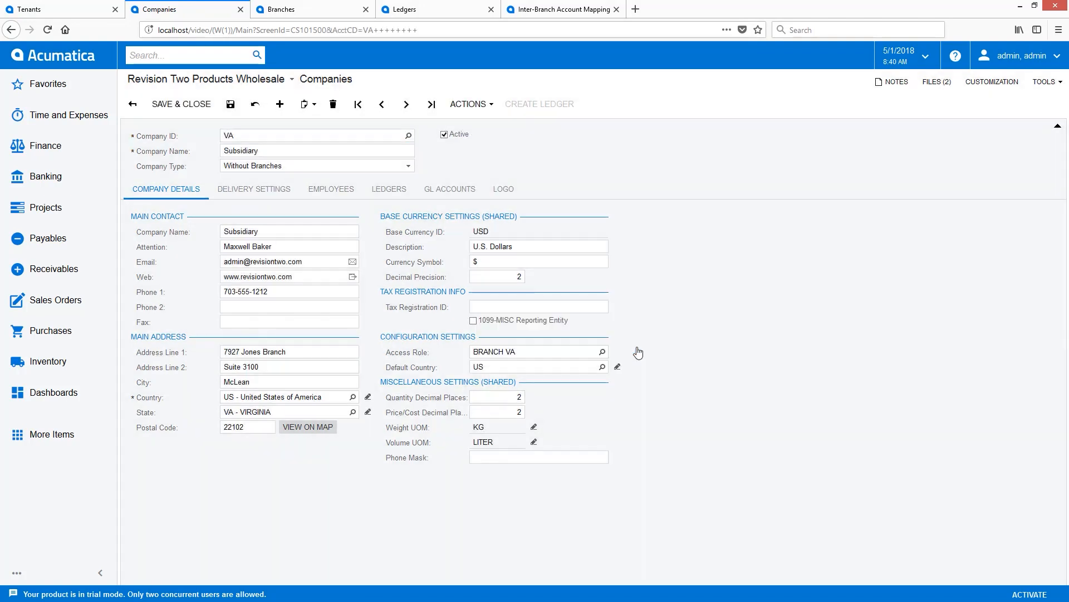
Rename the R2SERVICES company as Revision Two Services.
{"action": "double_click", "coordinate": [282, 150]}
{"action": "type", "text": "Revision Two Services"}
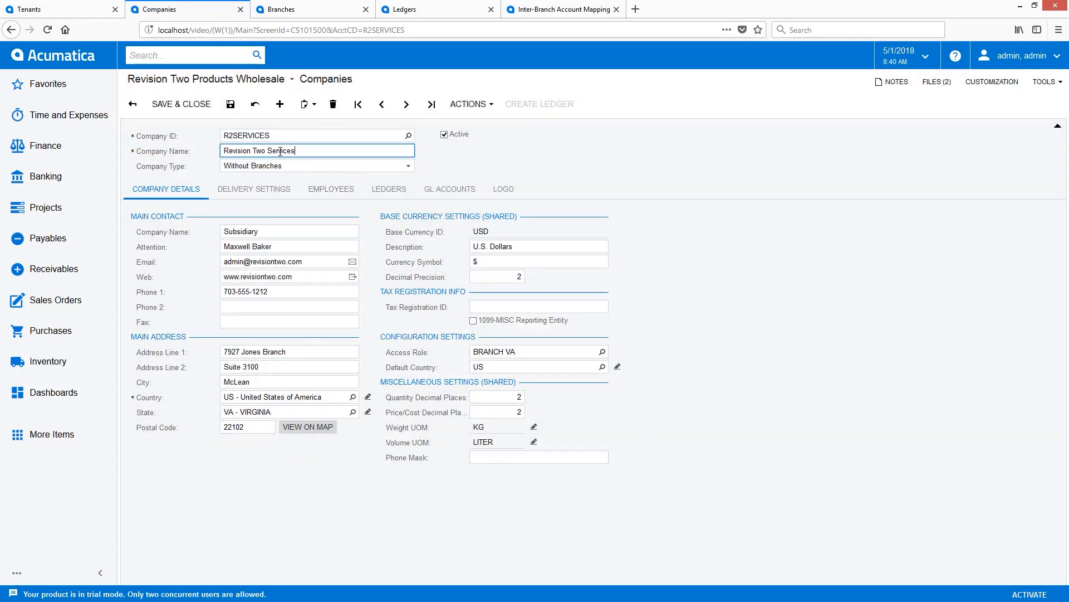
{"action": "key", "text": "Tab"}
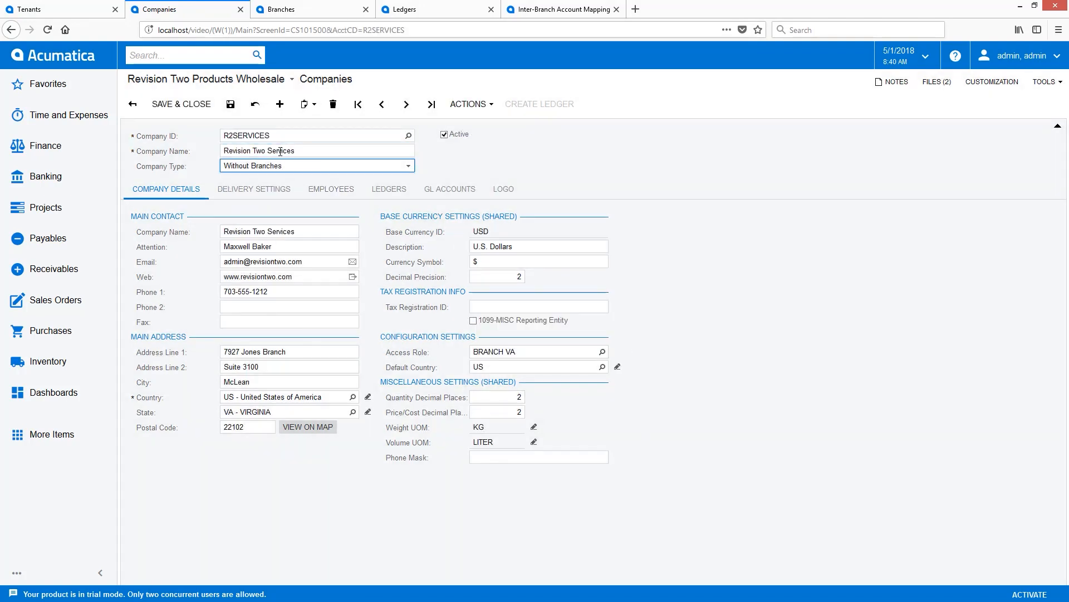
Save R2SERVICES with the company type With Branches Not Requiring Balancing and review its ledgers.
{"action": "left_click", "coordinate": [279, 170]}
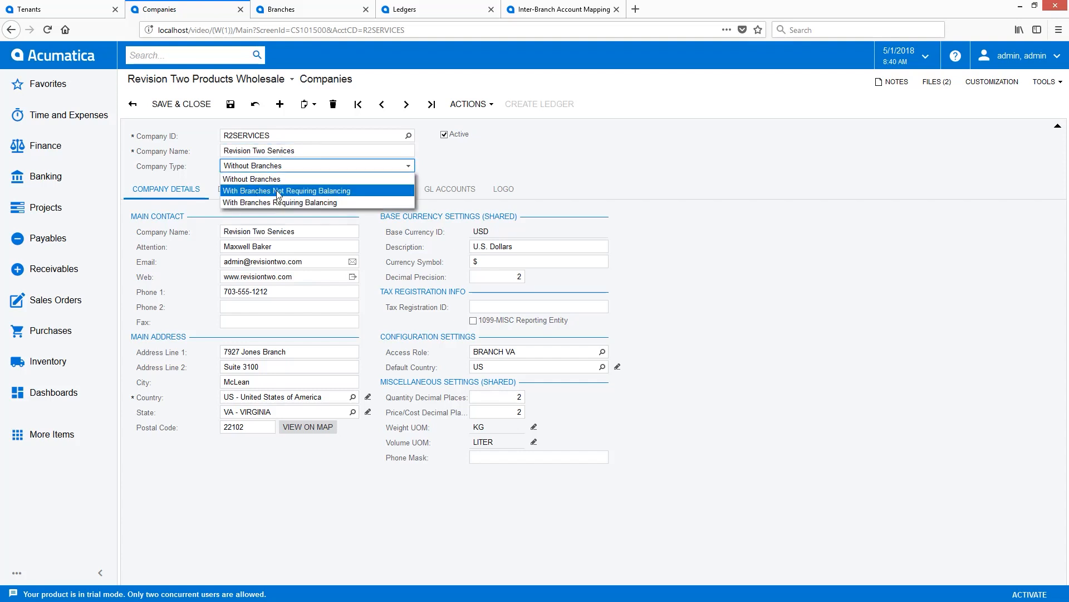
{"action": "left_click", "coordinate": [277, 191]}
{"action": "left_click", "coordinate": [231, 109]}
{"action": "left_click", "coordinate": [354, 192]}
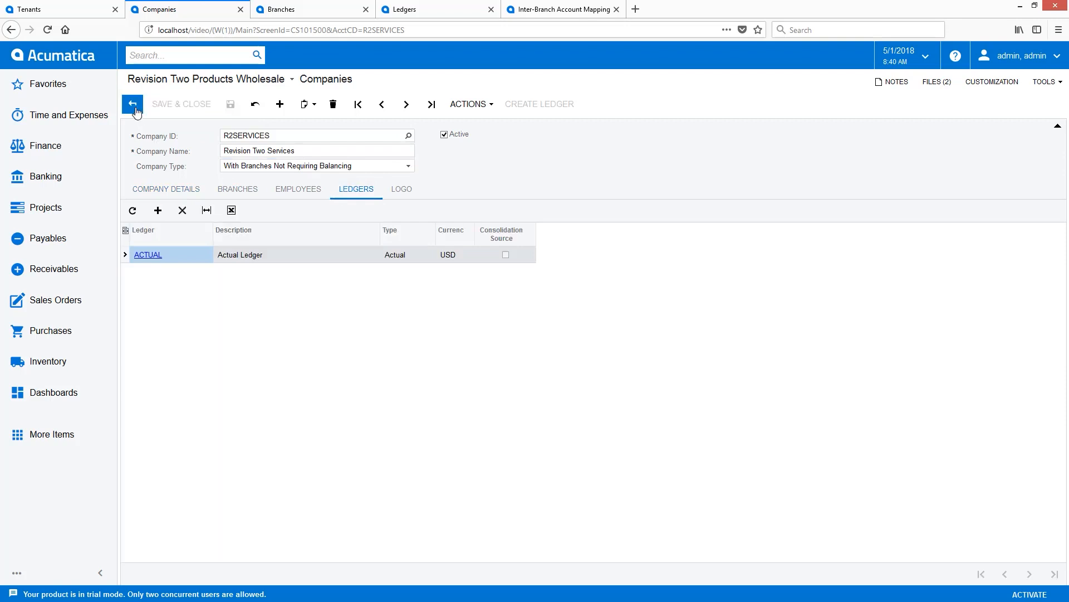
{"action": "left_click", "coordinate": [133, 105]}
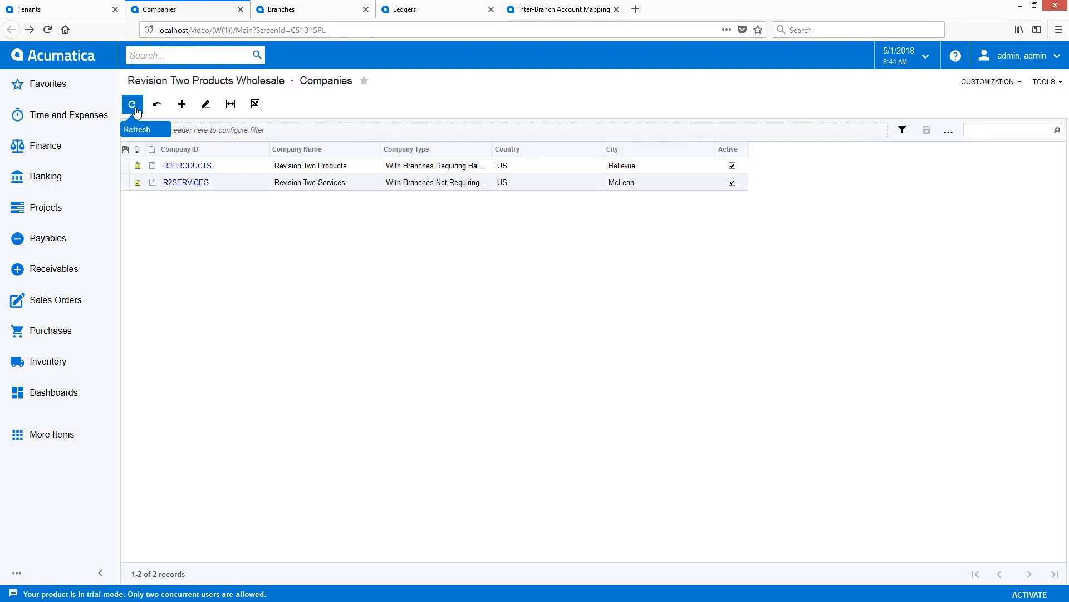
Change the ID of the MAIN branch to SERVICEAST, rename it as Revision Two Services East, and save it.
{"action": "left_click", "coordinate": [300, 8]}
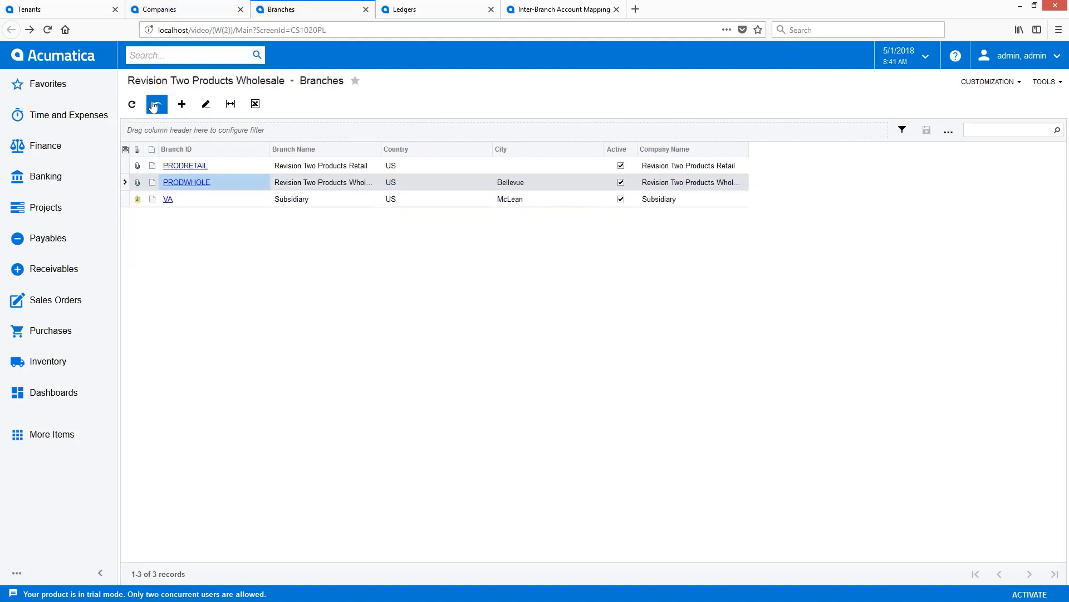
{"action": "left_click", "coordinate": [155, 105]}
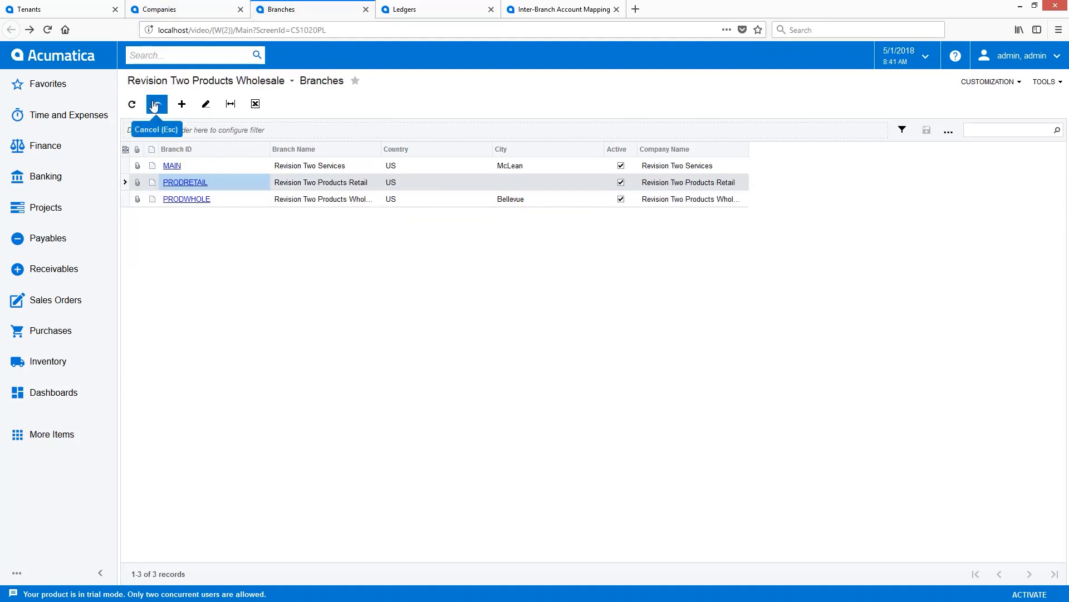
{"action": "left_click", "coordinate": [173, 165]}
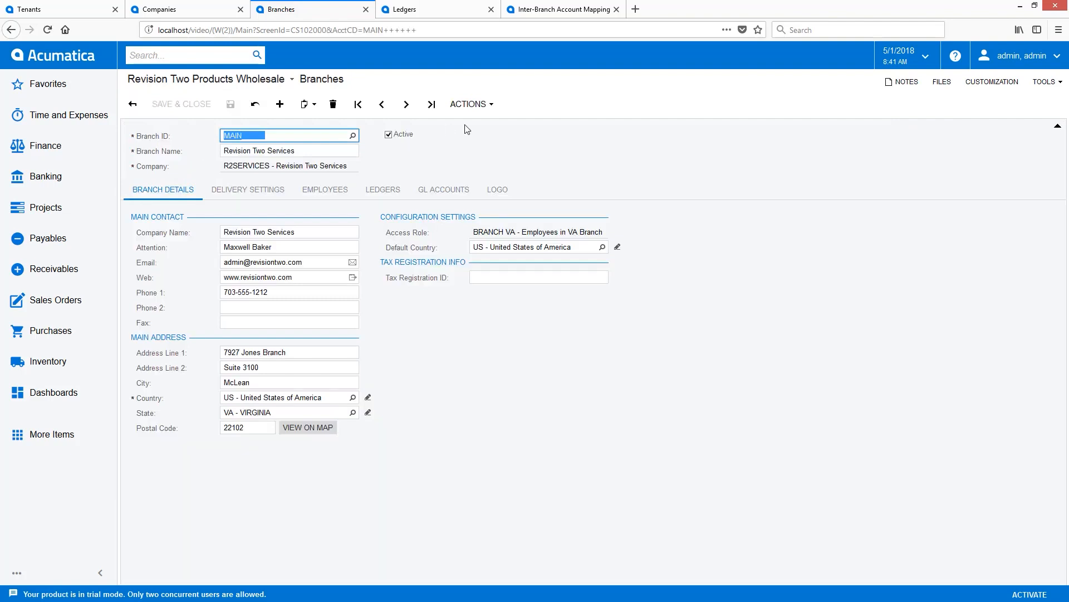
{"action": "left_click", "coordinate": [472, 104]}
{"action": "left_click", "coordinate": [466, 126]}
{"action": "type", "text": "SERVICEAST"}
{"action": "left_click", "coordinate": [643, 346]}
{"action": "left_click", "coordinate": [324, 151]}
{"action": "type", "text": "East"}
{"action": "left_click", "coordinate": [230, 104]}
Create and save a branch with the ID SERVICWEST and the name Revision Two Services West.
{"action": "left_click", "coordinate": [280, 105]}
{"action": "type", "text": "SERVICWEST"}
{"action": "key", "text": "Tab"}
{"action": "type", "text": "Revision Two Services West"}
{"action": "left_click", "coordinate": [181, 104]}
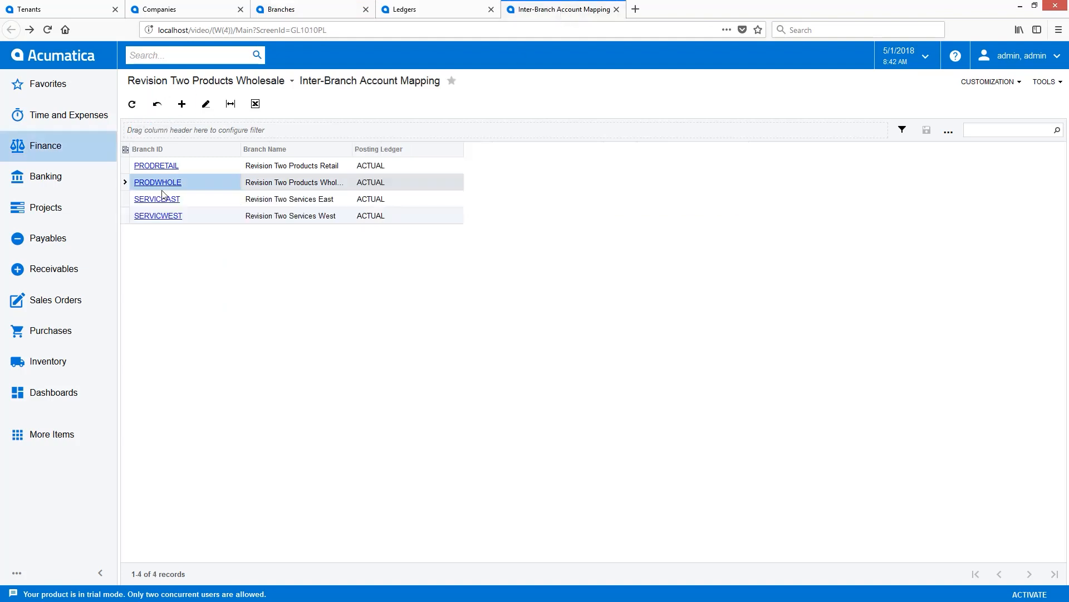
In the PRODRETAIL mapping's originating-branch transactions, add SERVICEAST for accounts 00000 to 99999 with offset account 19000 and subaccount 000-000.
{"action": "left_click", "coordinate": [157, 166]}
{"action": "left_click", "coordinate": [158, 196]}
{"action": "type", "text": "SERVICEAST"}
{"action": "key", "text": "Tab"}
{"action": "type", "text": "000000"}
{"action": "key", "text": "Tab"}
{"action": "type", "text": "99999"}
Add SERVICWEST to PRODRETAIL's destination-branch transactions for accounts 00000 to 99999 with offset account 26000 and subaccount 000-000, and save.
{"action": "key", "text": "Tab"}
{"action": "type", "text": "19000"}
{"action": "key", "text": "Tab"}
{"action": "type", "text": "000000"}
{"action": "left_click", "coordinate": [157, 195]}
{"action": "left_click", "coordinate": [188, 273]}
{"action": "double_click", "coordinate": [167, 352]}
{"action": "key", "text": "Tab"}
{"action": "type", "text": "00000"}
{"action": "key", "text": "Tab"}
{"action": "type", "text": "99999"}
{"action": "key", "text": "Tab"}
{"action": "type", "text": "26000"}
{"action": "key", "text": "Tab"}
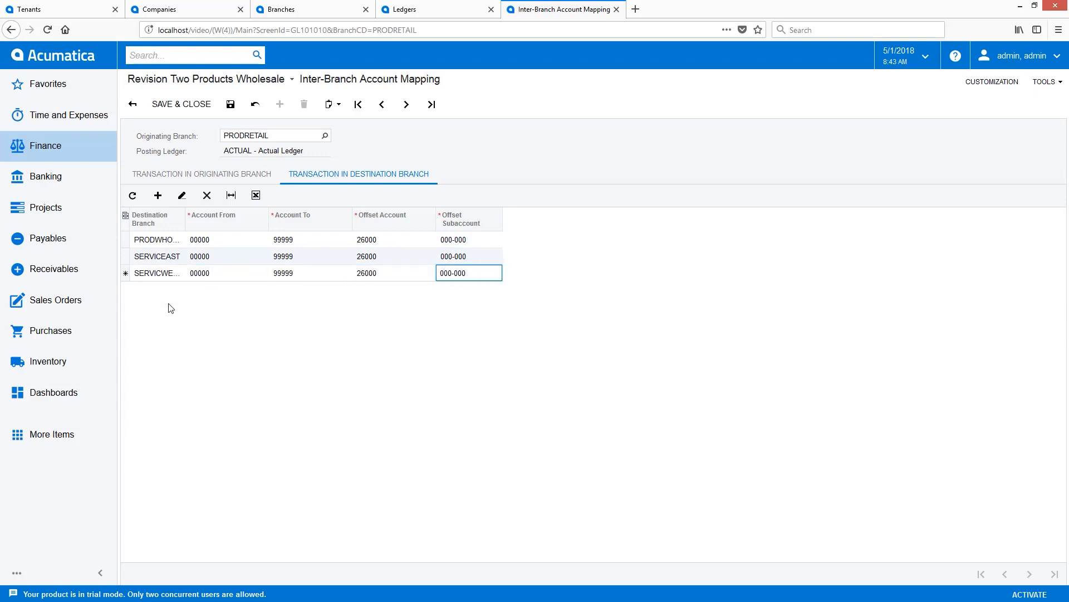
{"action": "left_click", "coordinate": [231, 105]}
In the PRODWHOLE mapping's destination-branch transactions, add another branch row covering accounts 00000 to 99999.
{"action": "left_click", "coordinate": [406, 104]}
{"action": "double_click", "coordinate": [167, 274]}
{"action": "left_click", "coordinate": [189, 273]}
{"action": "double_click", "coordinate": [172, 387]}
{"action": "type", "text": "0000099999"}
Add a branch row for accounts 00000 to 99999 to PRODWHOLE's originating-branch transactions, save, and open the SERVICWEST mapping.
{"action": "left_click", "coordinate": [150, 179]}
{"action": "left_click", "coordinate": [158, 195]}
{"action": "left_click", "coordinate": [188, 273]}
{"action": "double_click", "coordinate": [160, 386]}
{"action": "type", "text": "0000099999"}
{"action": "left_click", "coordinate": [231, 104]}
{"action": "left_click", "coordinate": [324, 136]}
{"action": "double_click", "coordinate": [264, 246]}
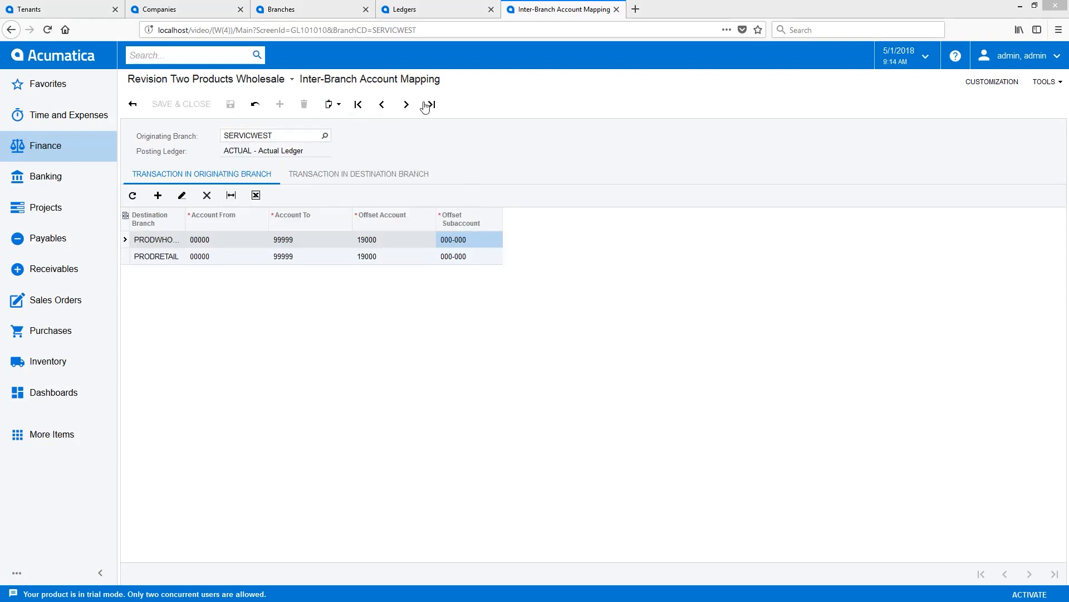
Open SERVICWEST from the R2PRODUCTS company's branches, reassign it to R2SERVICES, save it, and return to the Companies list.
{"action": "left_click", "coordinate": [177, 9]}
{"action": "left_click", "coordinate": [177, 166]}
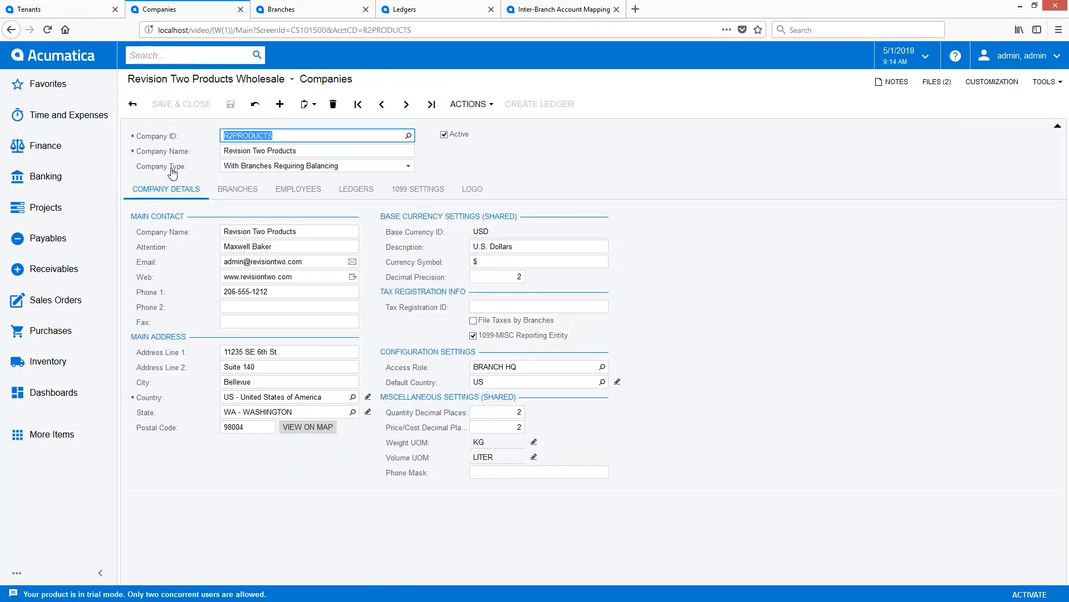
{"action": "left_click", "coordinate": [237, 189]}
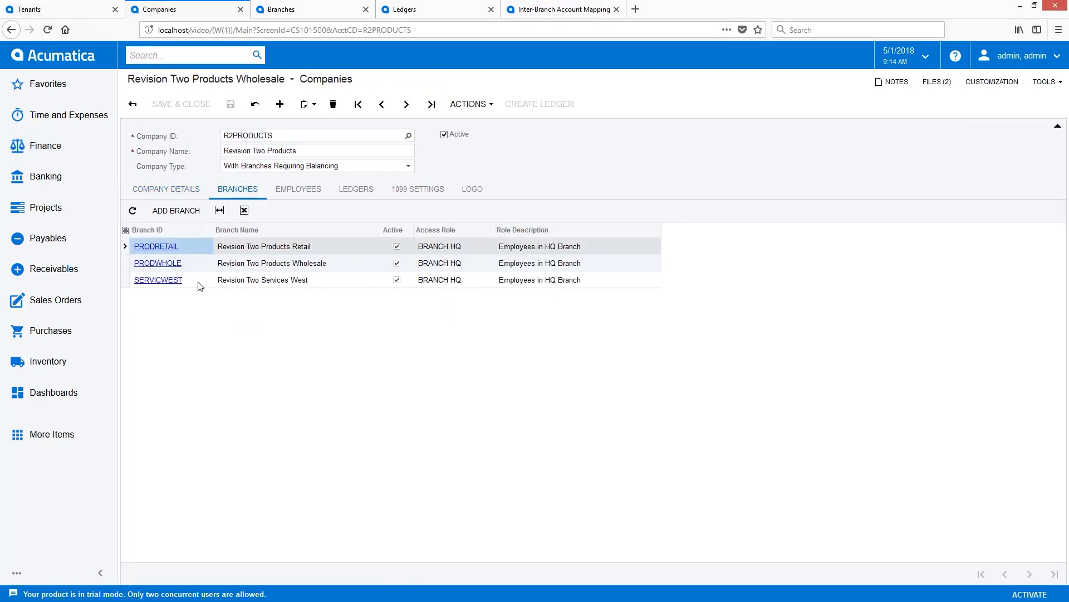
{"action": "left_click", "coordinate": [167, 284]}
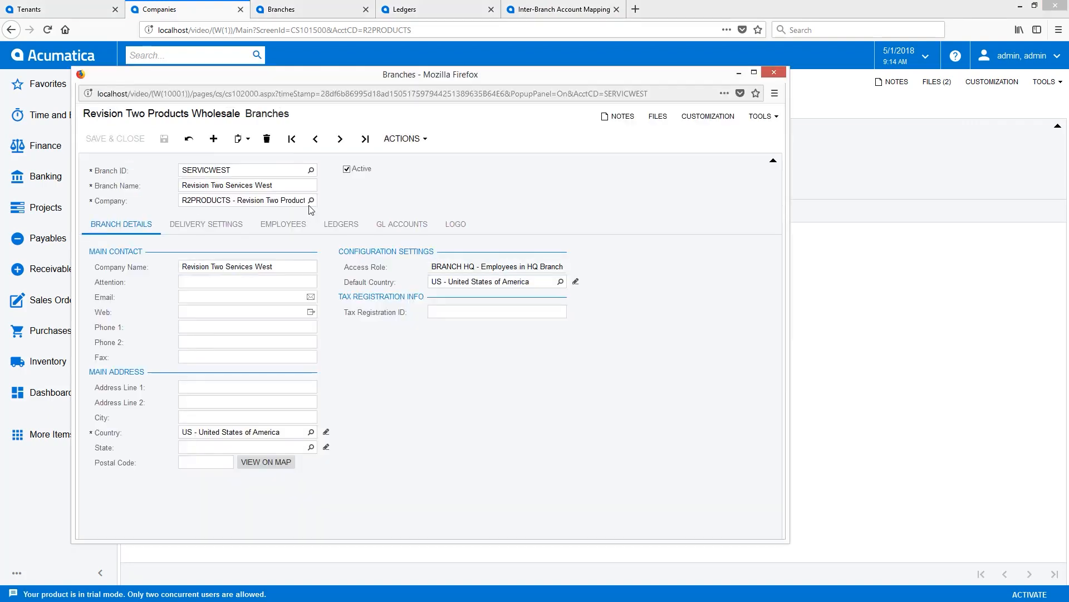
{"action": "left_click", "coordinate": [311, 200]}
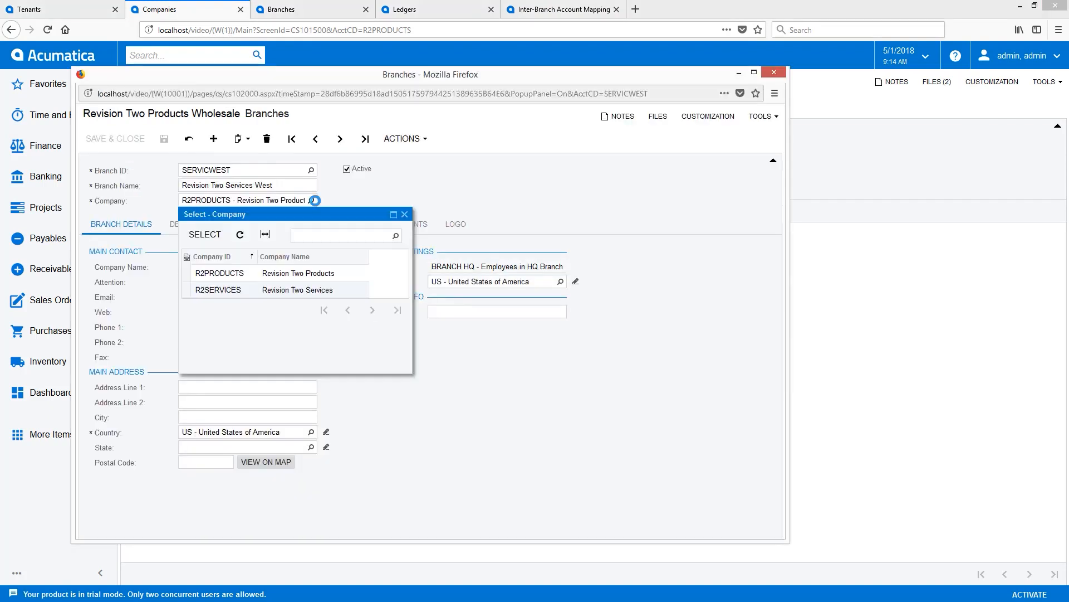
{"action": "double_click", "coordinate": [244, 290]}
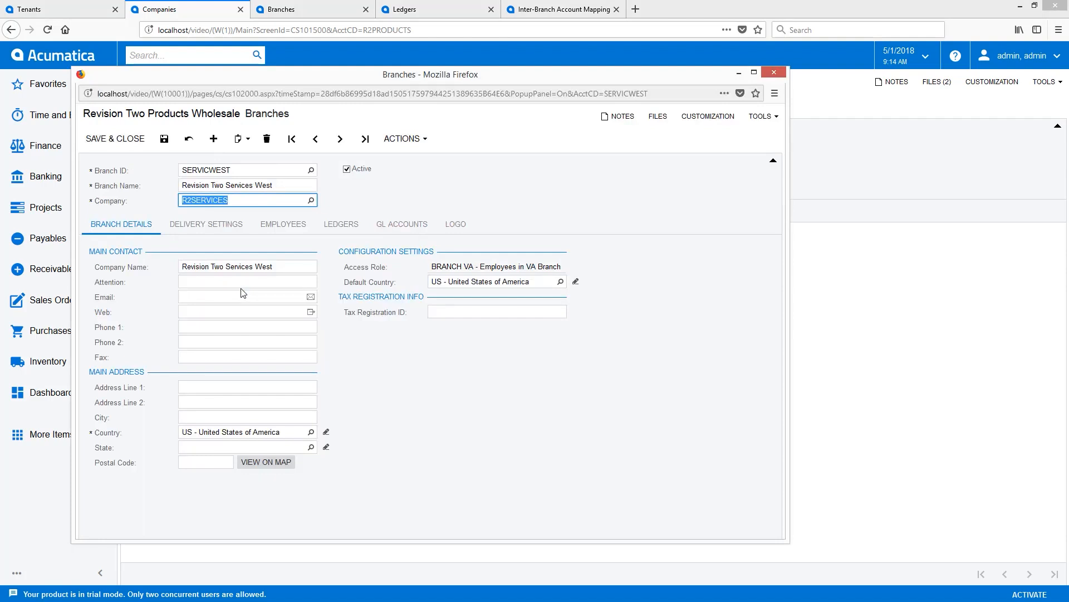
{"action": "left_click", "coordinate": [125, 144]}
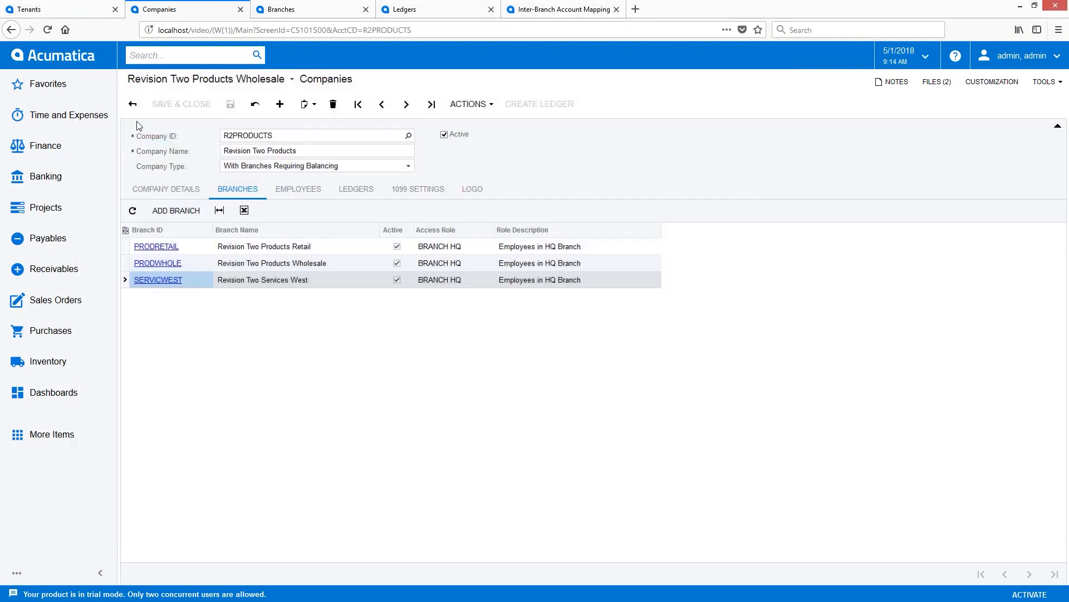
{"action": "left_click", "coordinate": [255, 105]}
{"action": "left_click", "coordinate": [132, 105]}
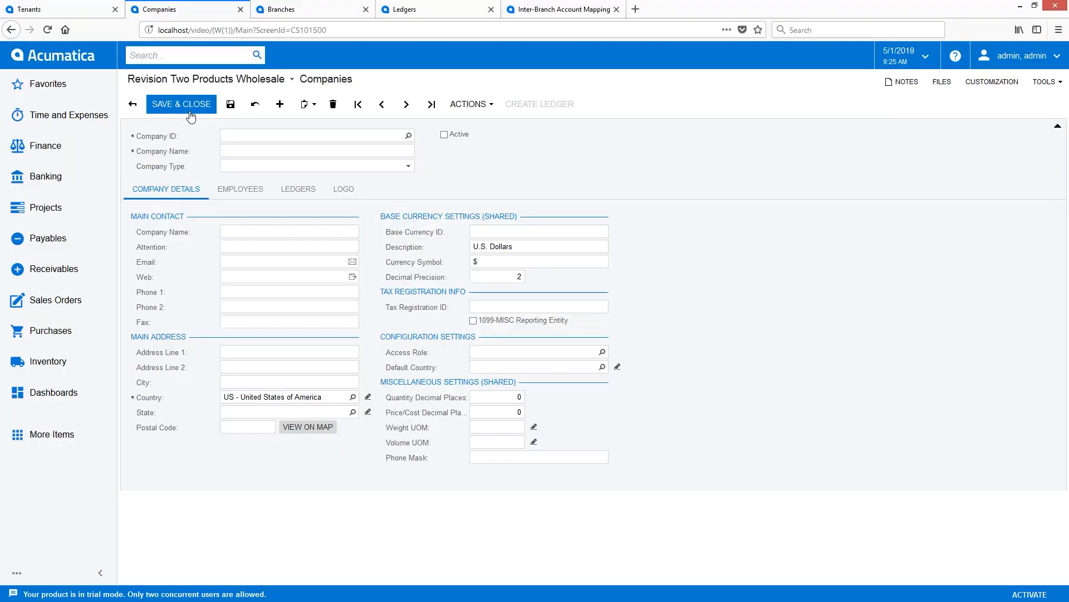
Create and save the company R2CAPITAL named Revision Two Capital with the company type Without Branches.
{"action": "type", "text": "R2CAPITAL"}
{"action": "key", "text": "Tab"}
{"action": "type", "text": "Revision Two Capital"}
{"action": "key", "text": "Tab"}
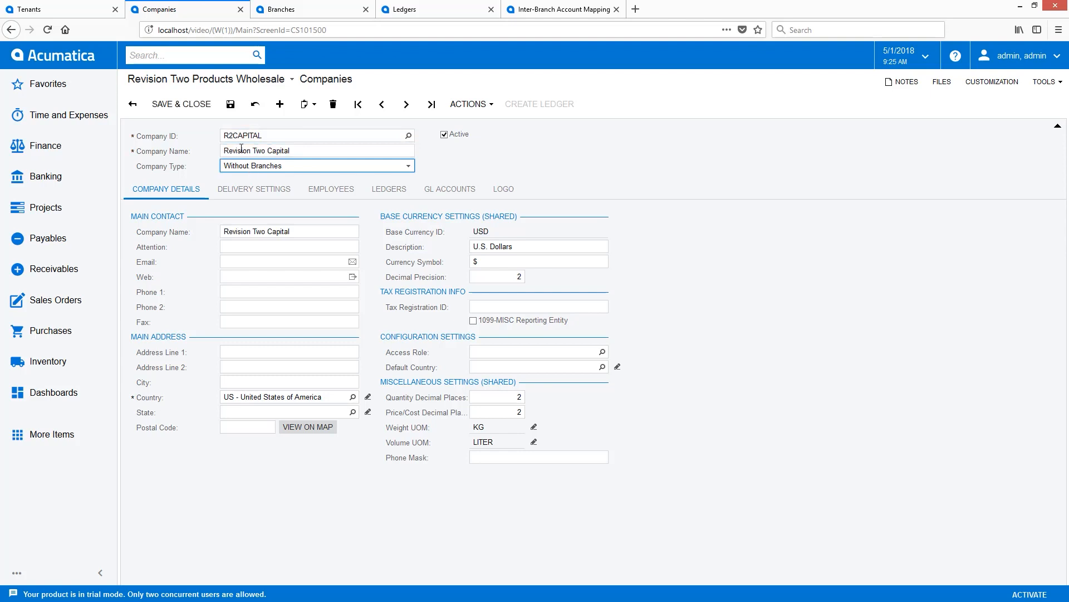
{"action": "left_click", "coordinate": [232, 106]}
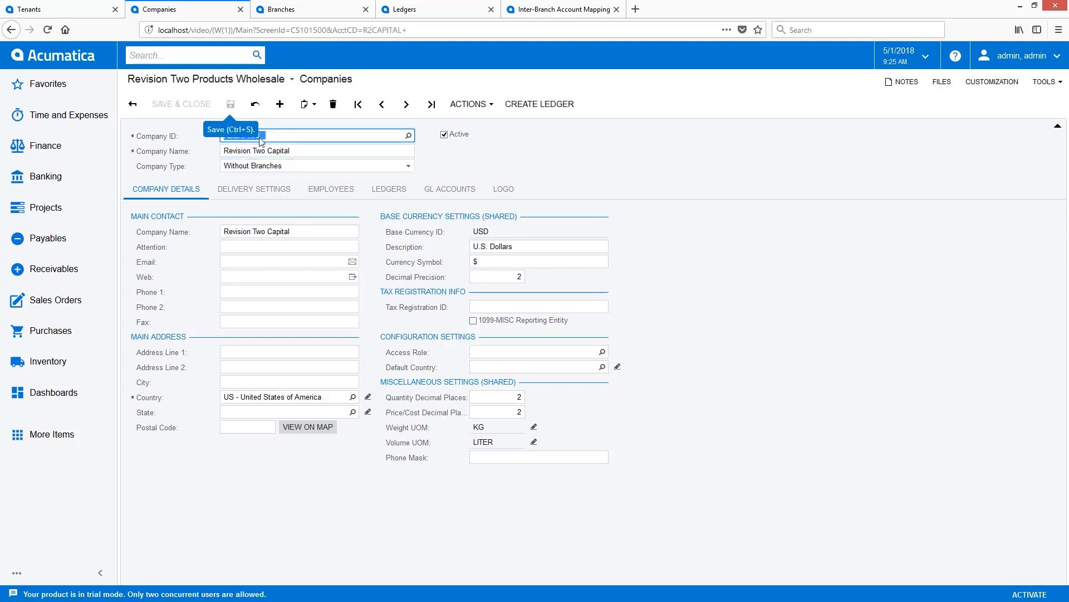
Open User Roles in a separate browser tab and enter a role named BRANCH NEW with the description New Branch Role.
{"action": "left_click", "coordinate": [493, 351]}
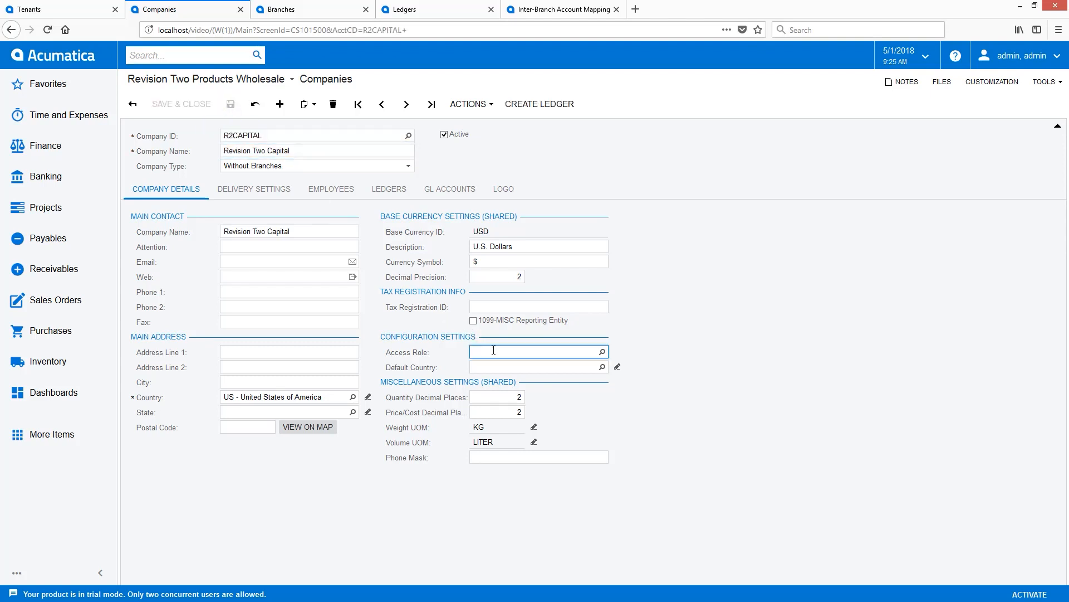
{"action": "left_click", "coordinate": [148, 54]}
{"action": "type", "text": "roles"}
{"action": "right_click", "coordinate": [181, 167]}
{"action": "left_click", "coordinate": [205, 189]}
{"action": "type", "text": "BRANCH NEW"}
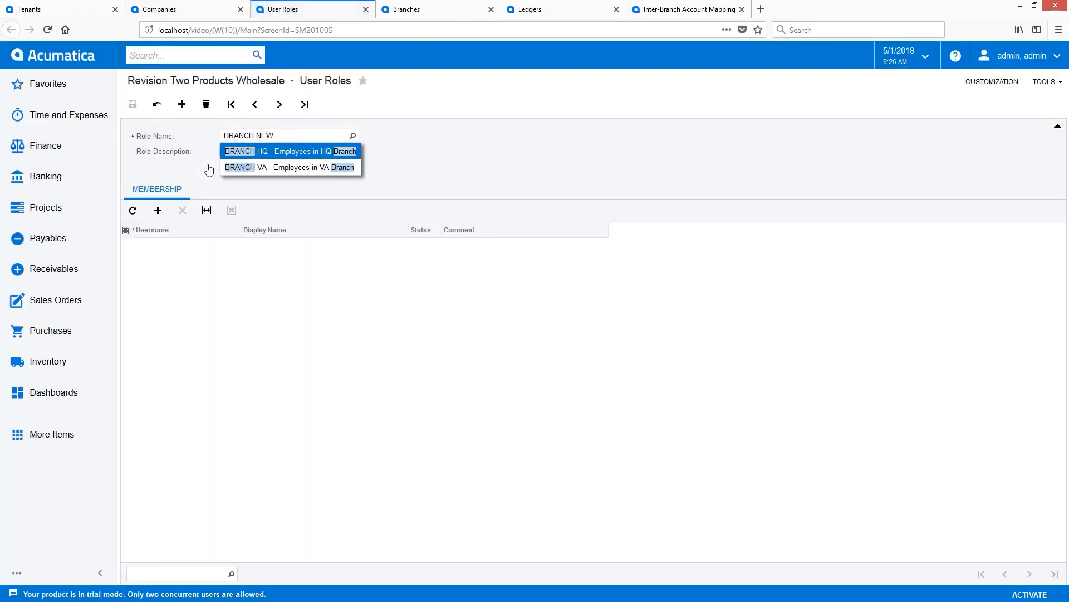
{"action": "key", "text": "Tab"}
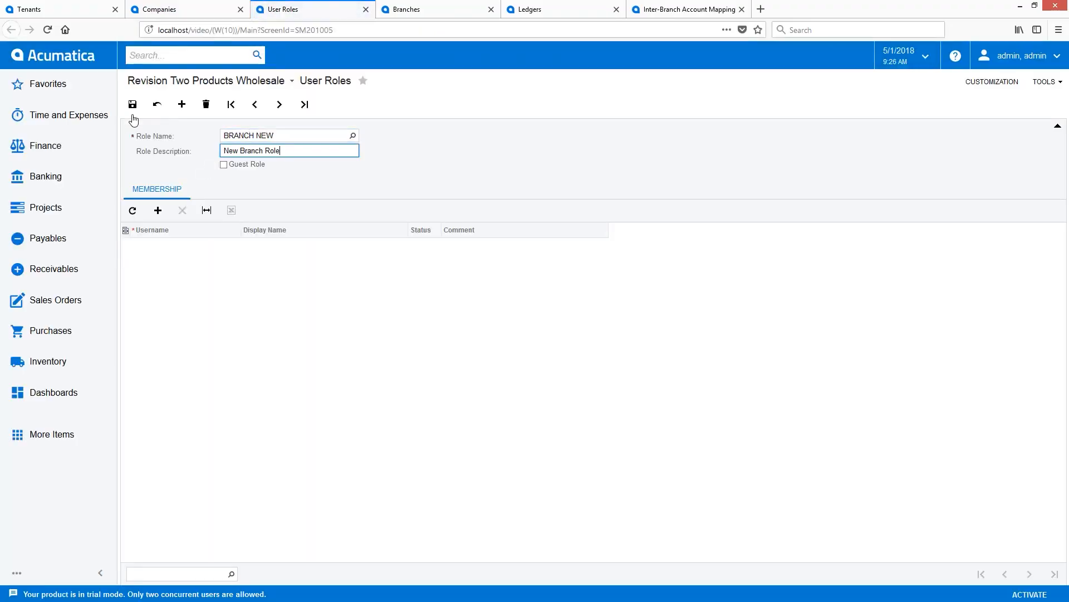
Add the admin user as a member of the BRANCH NEW role and save the role.
{"action": "left_click", "coordinate": [157, 211]}
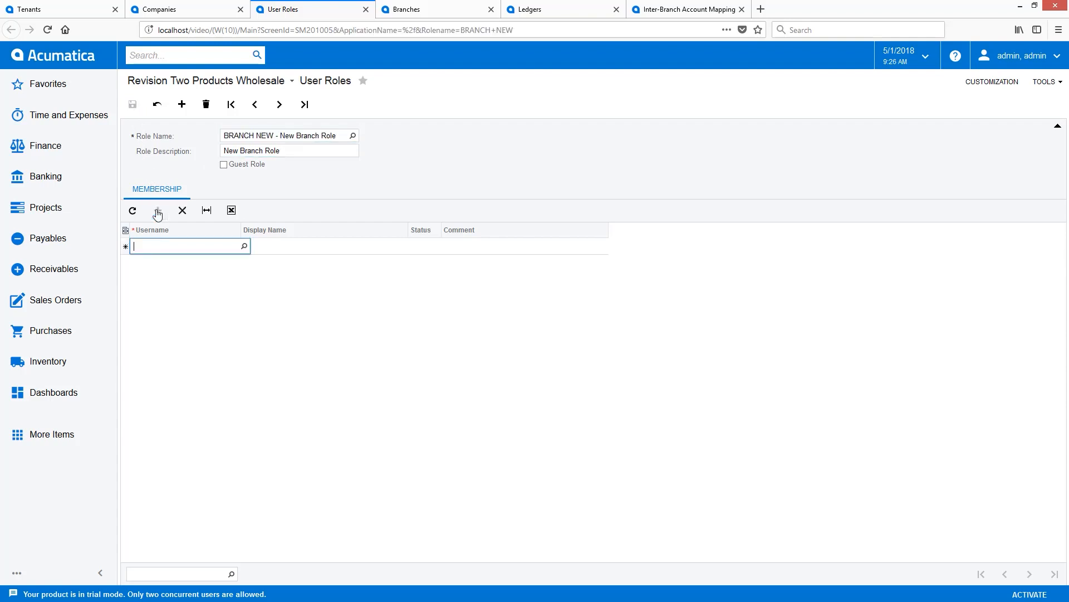
{"action": "left_click", "coordinate": [244, 246]}
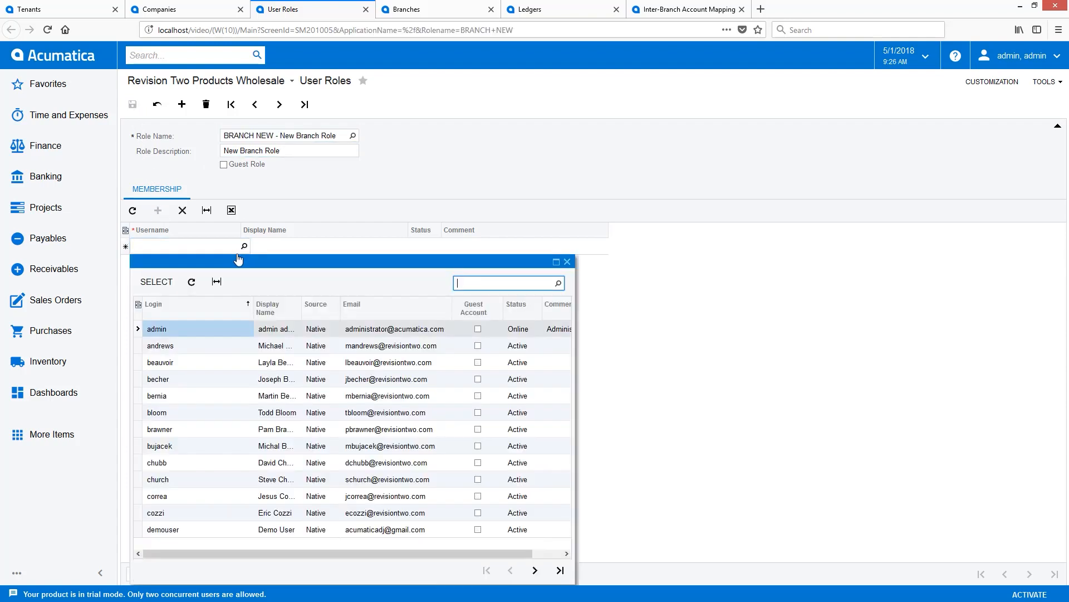
{"action": "double_click", "coordinate": [173, 330]}
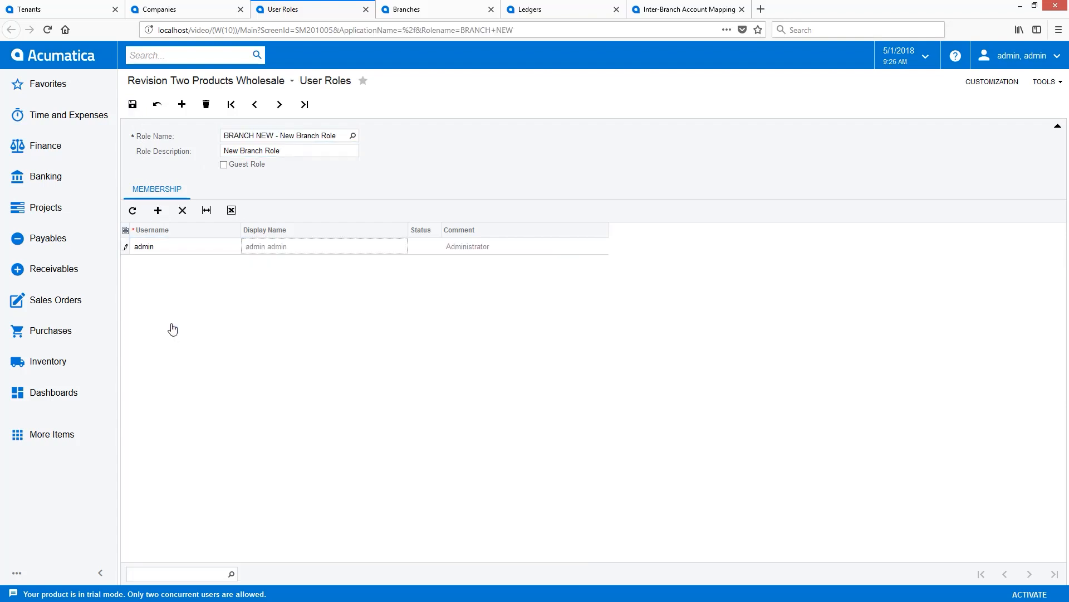
{"action": "left_click", "coordinate": [132, 104]}
Set the R2CAPITAL company's access role to BRANCH NEW, then save and close the company record.
{"action": "left_click", "coordinate": [161, 10]}
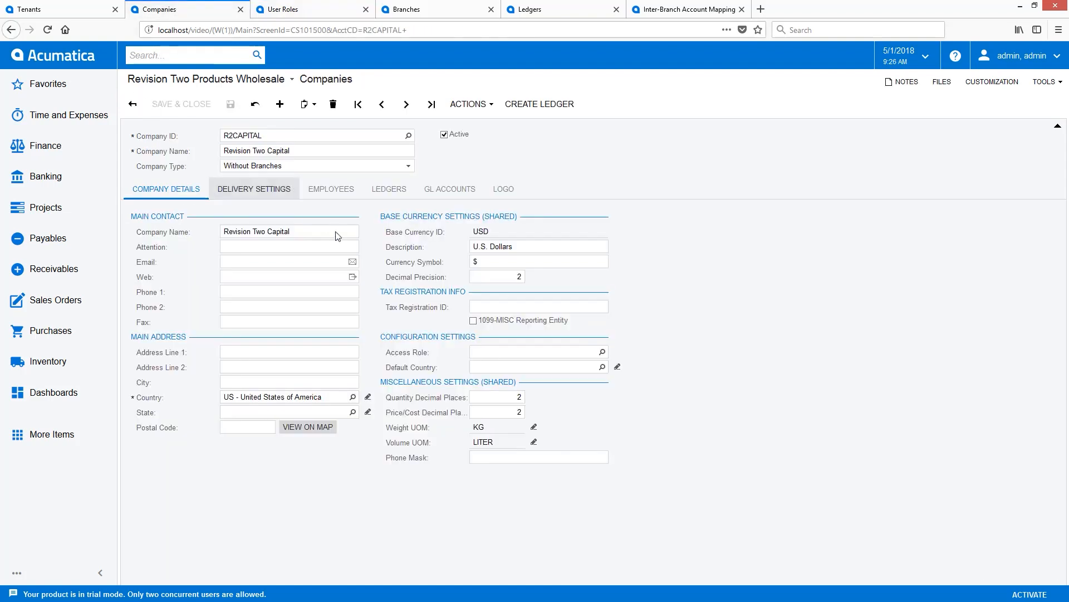
{"action": "left_click", "coordinate": [603, 353]}
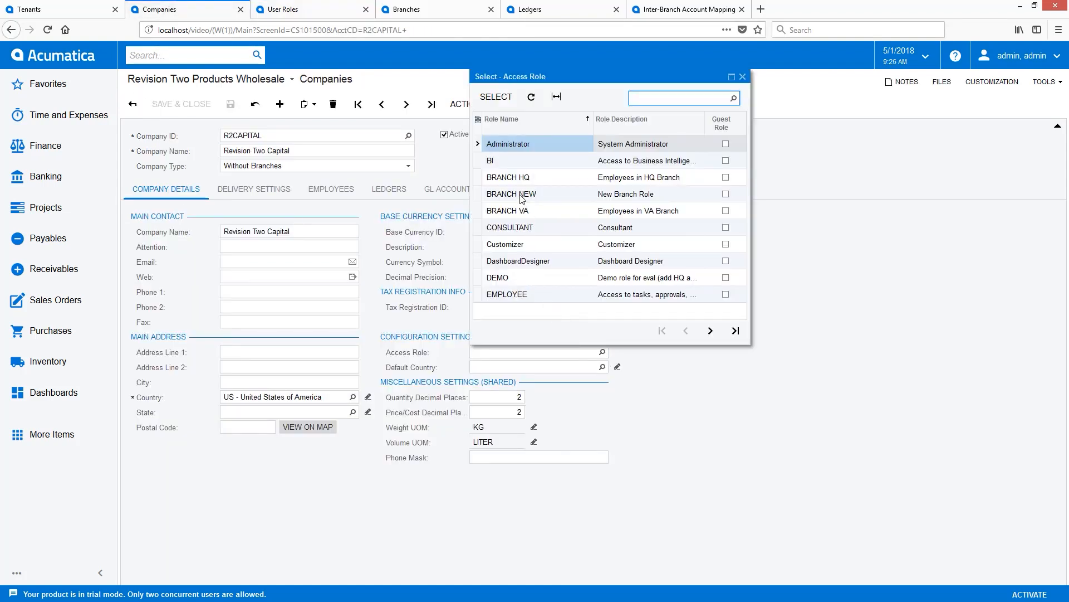
{"action": "double_click", "coordinate": [522, 195]}
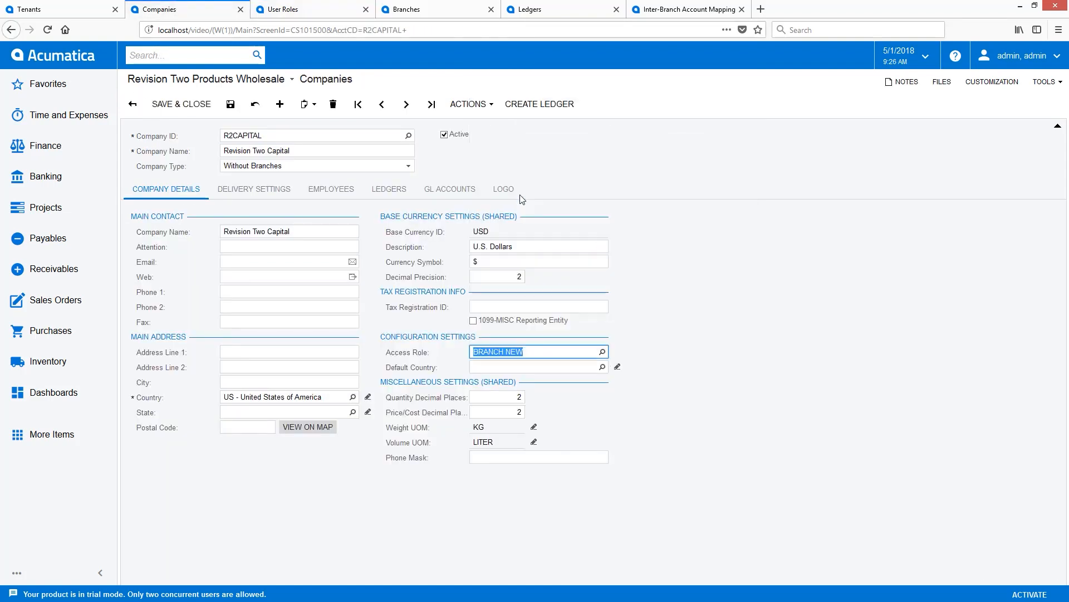
{"action": "left_click", "coordinate": [174, 108]}
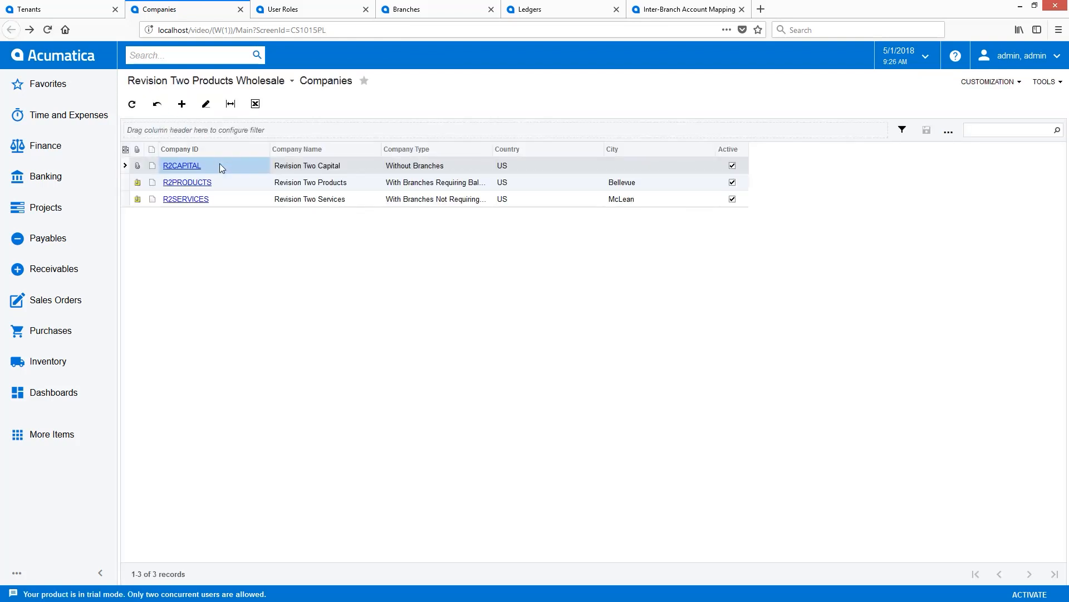
Find Unit Sets and create a GL unit set with the code COMPANIES and the description Companies Unit Set, then save it.
{"action": "type", "text": "unit"}
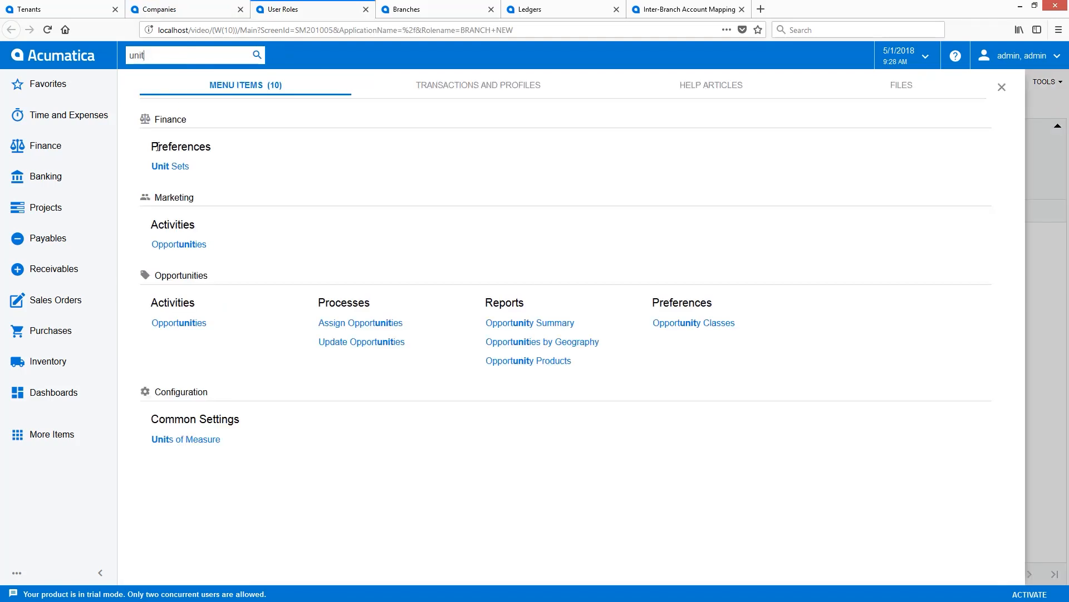
{"action": "left_click", "coordinate": [166, 166]}
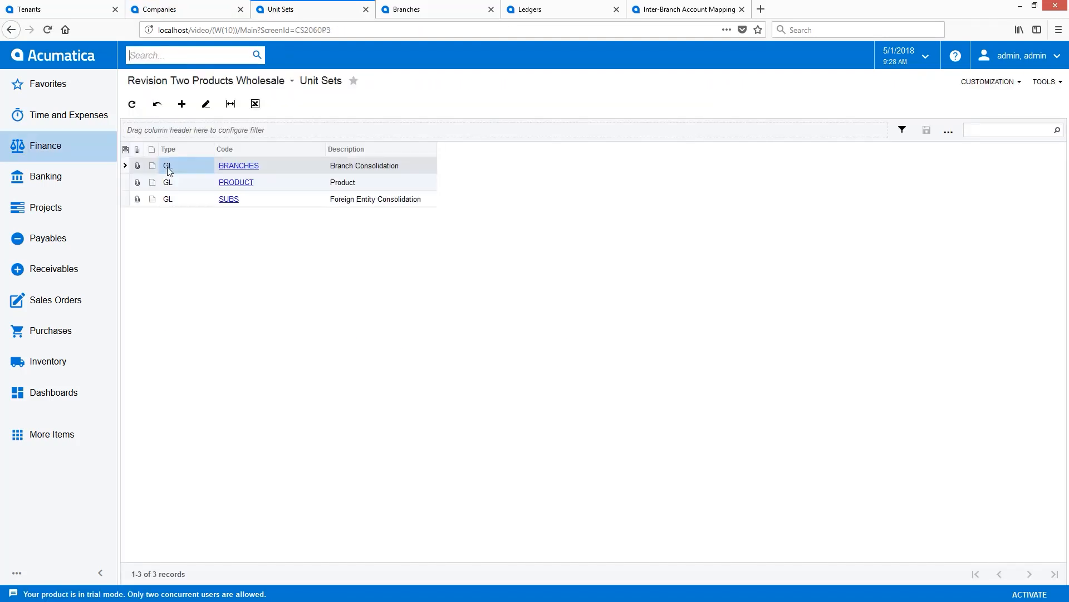
{"action": "left_click", "coordinate": [183, 105]}
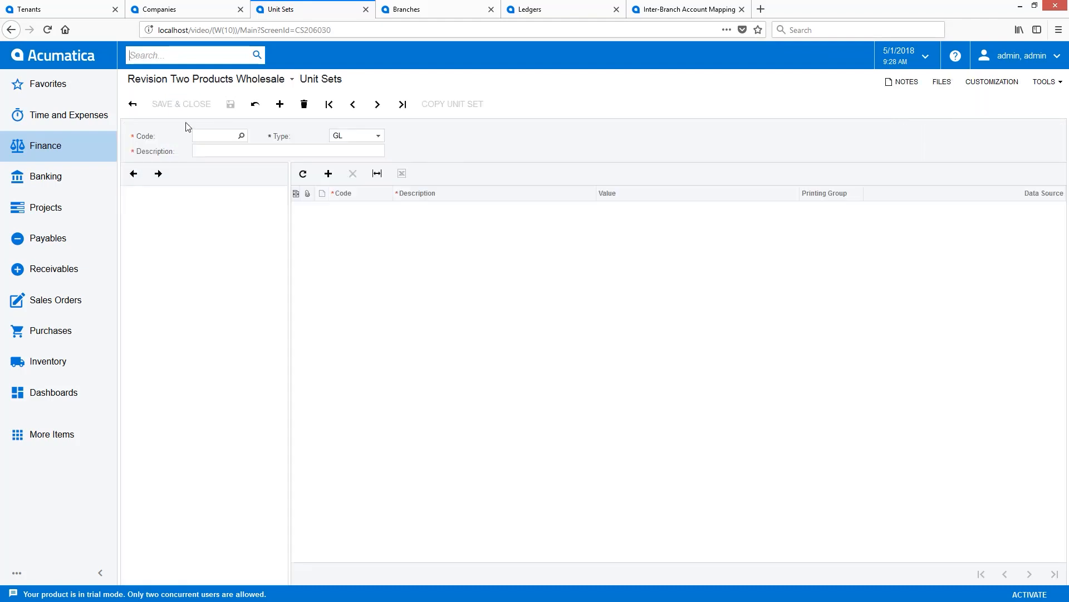
{"action": "left_click", "coordinate": [201, 137]}
{"action": "type", "text": "COMPANIES"}
{"action": "key", "text": "Tab"}
{"action": "type", "text": "Companies Unit Set"}
{"action": "left_click", "coordinate": [230, 105]}
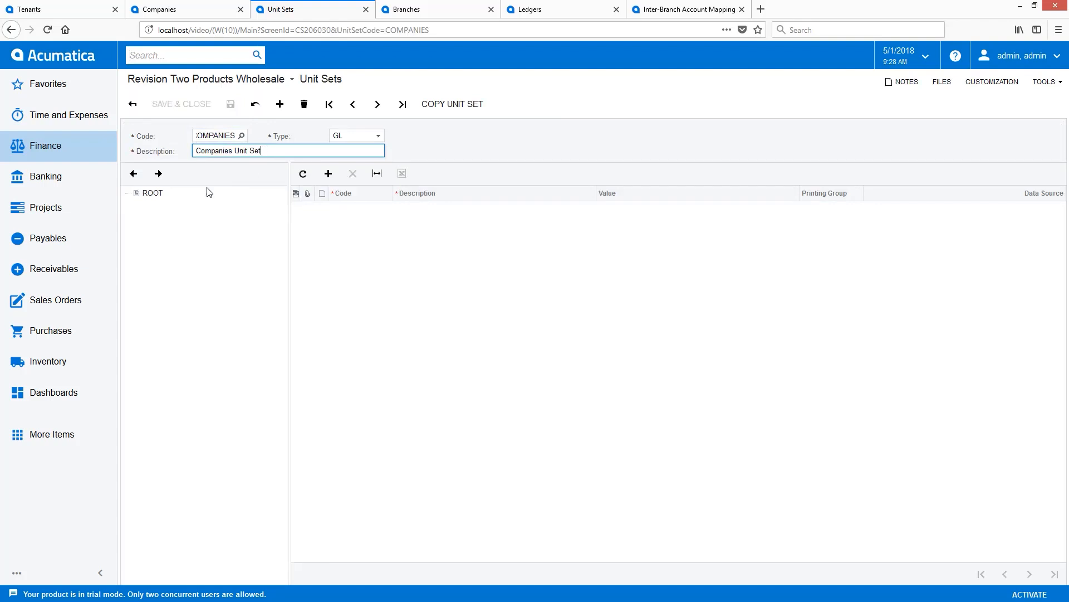
Add the unit R2PRODUCTS, described as Revision Two Products, with the company R2PRODUCTS as its data source.
{"action": "left_click", "coordinate": [328, 173]}
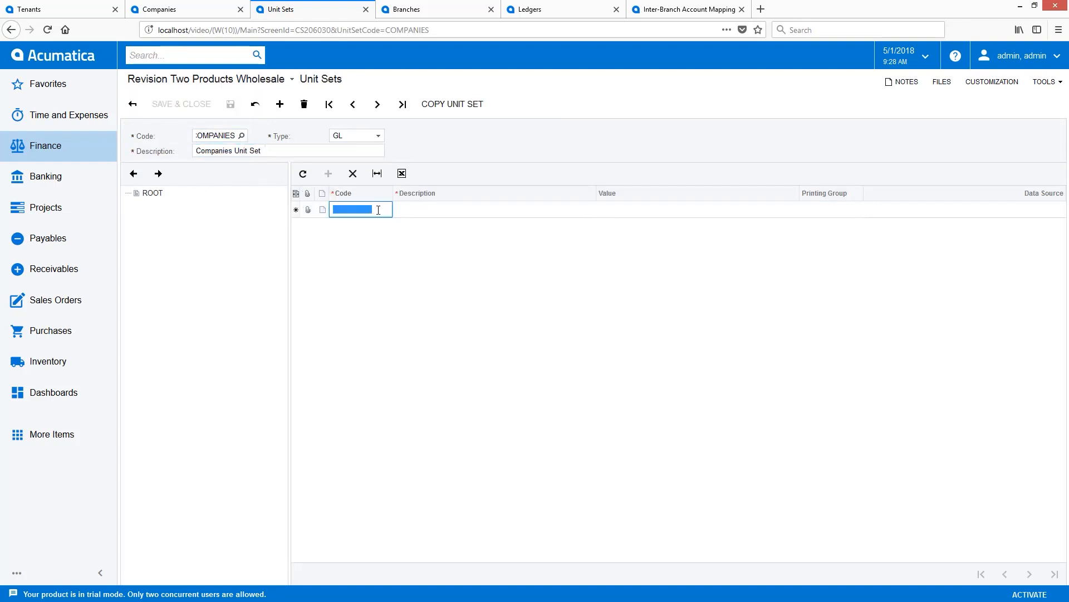
{"action": "type", "text": "R2PRODUCTS"}
{"action": "key", "text": "Tab"}
{"action": "type", "text": "Revision Two Products"}
{"action": "key", "text": "Tab"}
{"action": "key", "text": "Tab"}
{"action": "key", "text": "Tab"}
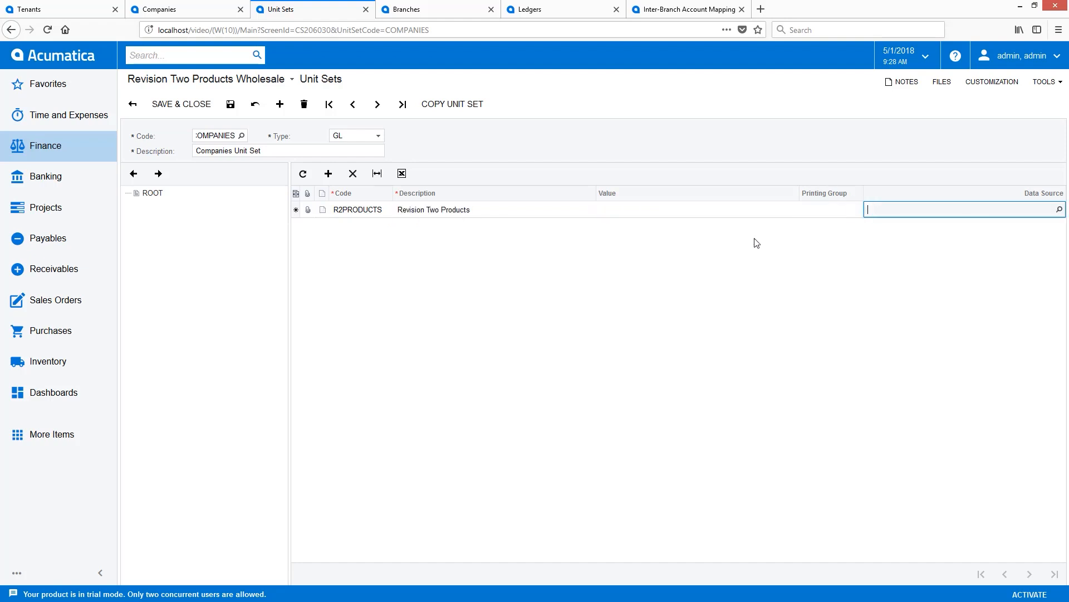
{"action": "left_click", "coordinate": [1060, 210]}
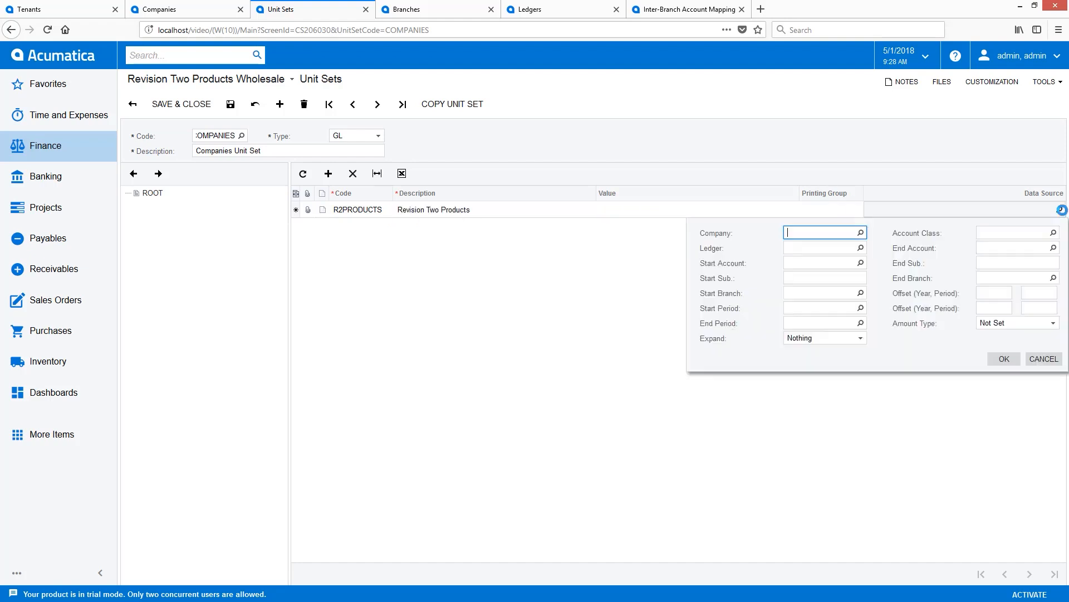
{"action": "left_click", "coordinate": [860, 233]}
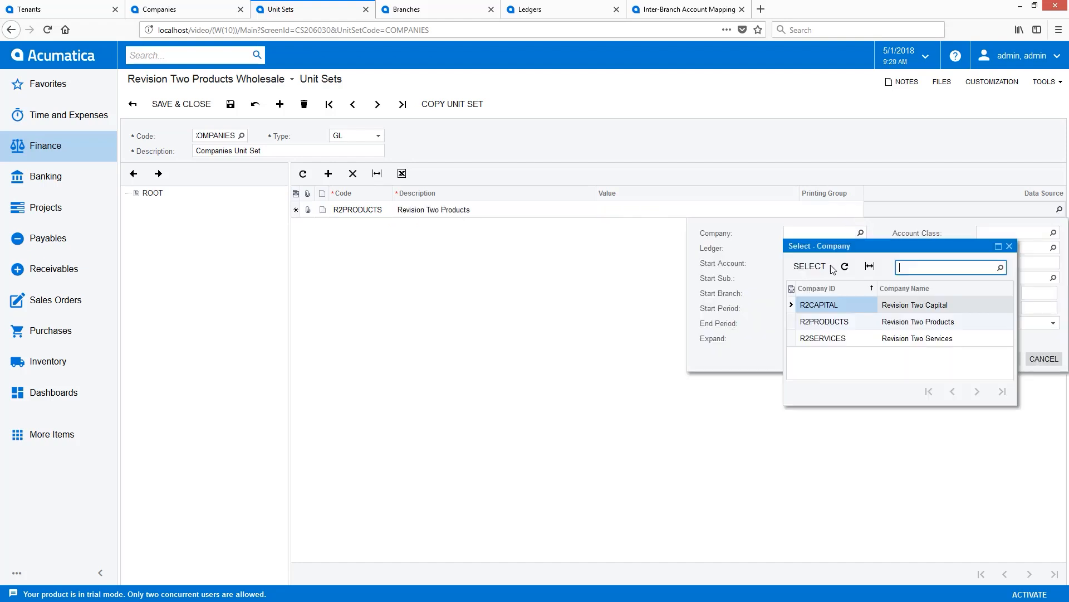
{"action": "double_click", "coordinate": [825, 322]}
{"action": "left_click", "coordinate": [1004, 359]}
Add the unit R2SERVICES, described as Revision Two Services, with the company R2SERVICES as its data source.
{"action": "left_click", "coordinate": [429, 240]}
{"action": "type", "text": "R2SERVICES"}
{"action": "key", "text": "Tab"}
{"action": "type", "text": "Revision Two Services"}
{"action": "key", "text": "Tab"}
{"action": "key", "text": "Tab"}
{"action": "key", "text": "Tab"}
{"action": "left_click", "coordinate": [1060, 226]}
{"action": "left_click", "coordinate": [878, 249]}
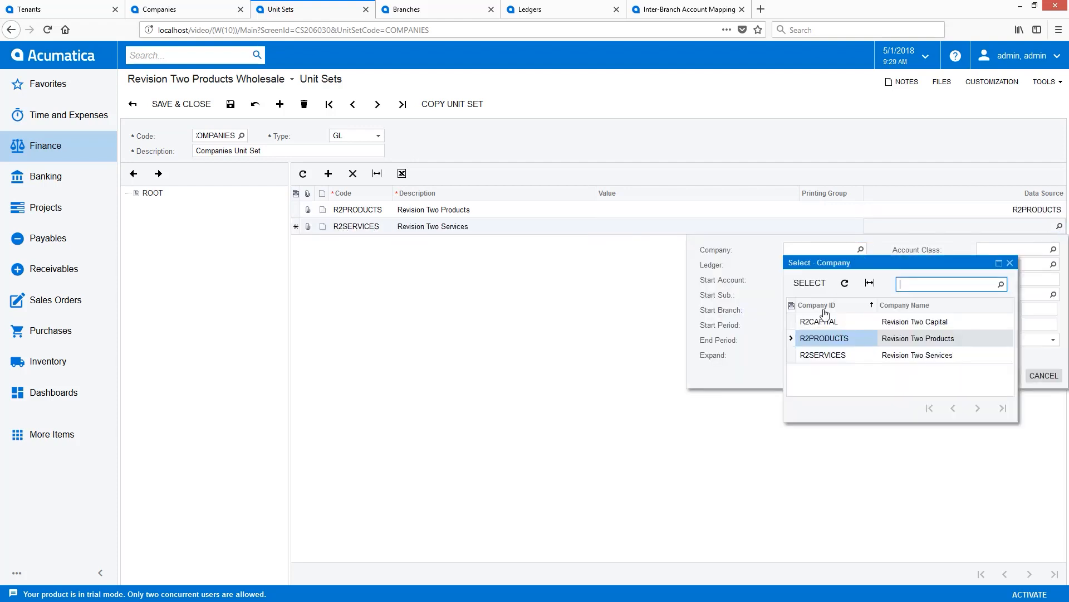
{"action": "double_click", "coordinate": [825, 355]}
{"action": "left_click", "coordinate": [1005, 376]}
Add the unit R2CAPITAL, described as Revision Two Capital, with company R2CAPITAL as its data source, and save the unit set.
{"action": "left_click", "coordinate": [901, 345]}
{"action": "type", "text": "R2CAPITAL"}
{"action": "key", "text": "Tab"}
{"action": "type", "text": "Revision Two Capital"}
{"action": "key", "text": "Tab"}
{"action": "key", "text": "Tab"}
{"action": "key", "text": "Tab"}
{"action": "left_click", "coordinate": [1060, 243]}
{"action": "left_click", "coordinate": [861, 266]}
{"action": "double_click", "coordinate": [822, 338]}
{"action": "left_click", "coordinate": [1004, 392]}
{"action": "left_click", "coordinate": [229, 108]}
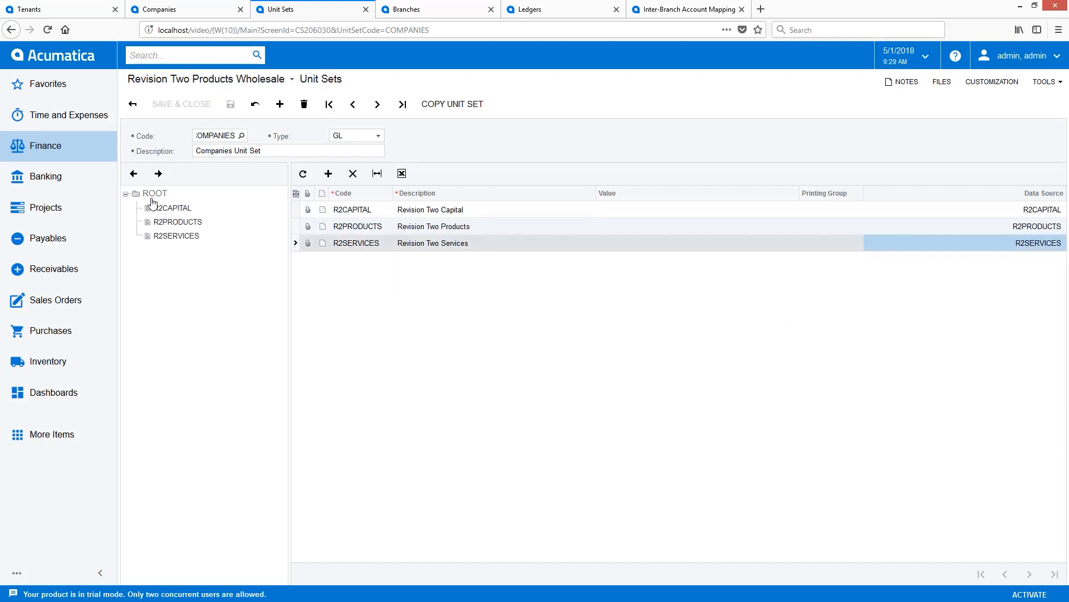
Under R2PRODUCTS, add the unit PRODWHOLE, described as Revision Two Products Wholesale, with start branch PRODWHOLE as its data source.
{"action": "left_click", "coordinate": [176, 223]}
{"action": "left_click", "coordinate": [328, 173]}
{"action": "type", "text": "PRODWHOLE"}
{"action": "key", "text": "Tab"}
{"action": "type", "text": "Revision Two Products Wholesale"}
{"action": "key", "text": "Tab"}
{"action": "key", "text": "Tab"}
{"action": "key", "text": "Tab"}
{"action": "left_click", "coordinate": [1060, 210]}
{"action": "left_click", "coordinate": [859, 293]}
{"action": "double_click", "coordinate": [824, 390]}
{"action": "left_click", "coordinate": [1004, 359]}
Add the unit PRODRETAIL under R2PRODUCTS, described as Revision Two Products Retail, with start branch PRODRETAIL as its data source, and save.
{"action": "left_click", "coordinate": [329, 174]}
{"action": "type", "text": "PRODRETAIL"}
{"action": "key", "text": "Tab"}
{"action": "type", "text": "Revision Two Products Retail"}
{"action": "key", "text": "Tab"}
{"action": "key", "text": "Tab"}
{"action": "key", "text": "Tab"}
{"action": "left_click", "coordinate": [1060, 226]}
{"action": "left_click", "coordinate": [861, 310]}
{"action": "double_click", "coordinate": [817, 390]}
{"action": "left_click", "coordinate": [1004, 375]}
{"action": "left_click", "coordinate": [231, 104]}
Under R2SERVICES, add the unit SERVICEAST, described as Revision Two Services East, with start branch SERVICEAST as its data source.
{"action": "left_click", "coordinate": [176, 263]}
{"action": "left_click", "coordinate": [328, 174]}
{"action": "type", "text": "SERVICEAST"}
{"action": "key", "text": "Tab"}
{"action": "type", "text": "ervices East"}
{"action": "key", "text": "Tab"}
{"action": "key", "text": "Tab"}
{"action": "key", "text": "Tab"}
{"action": "left_click", "coordinate": [1060, 209]}
{"action": "left_click", "coordinate": [860, 293]}
{"action": "double_click", "coordinate": [821, 423]}
{"action": "left_click", "coordinate": [1004, 359]}
Add the unit SERVICWEST under R2SERVICES, described as Revision Two Services West, with start branch SERVICWEST as its data source, and save.
{"action": "left_click", "coordinate": [328, 173]}
{"action": "type", "text": "SERVICWESTRevision Two Services West"}
{"action": "key", "text": "Tab"}
{"action": "key", "text": "Tab"}
{"action": "key", "text": "Tab"}
{"action": "left_click", "coordinate": [1060, 226]}
{"action": "left_click", "coordinate": [861, 309]}
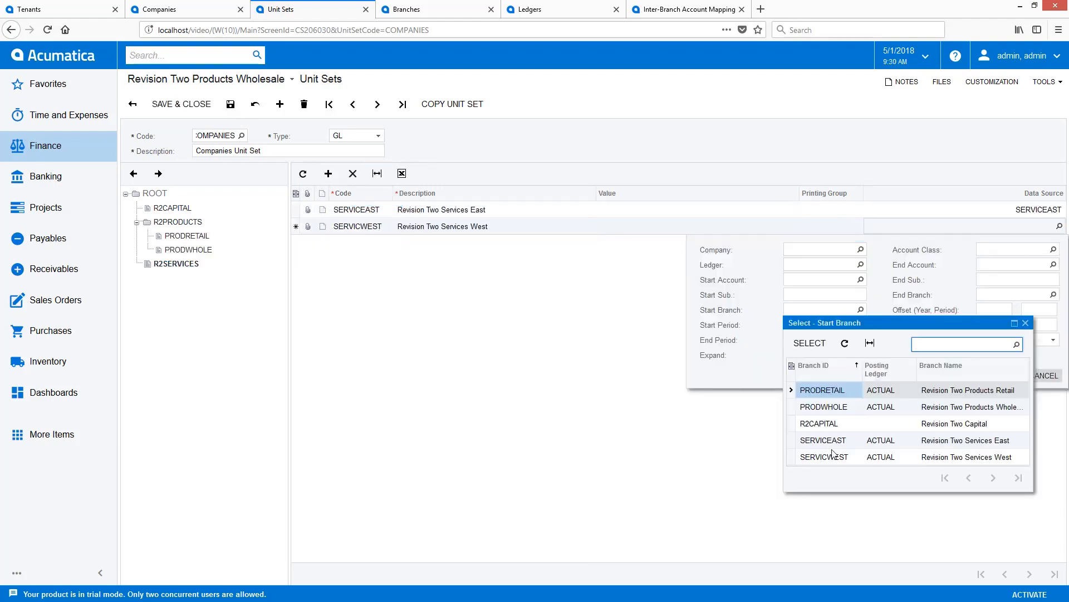
{"action": "double_click", "coordinate": [829, 455]}
{"action": "left_click", "coordinate": [1004, 375]}
{"action": "left_click", "coordinate": [231, 104]}
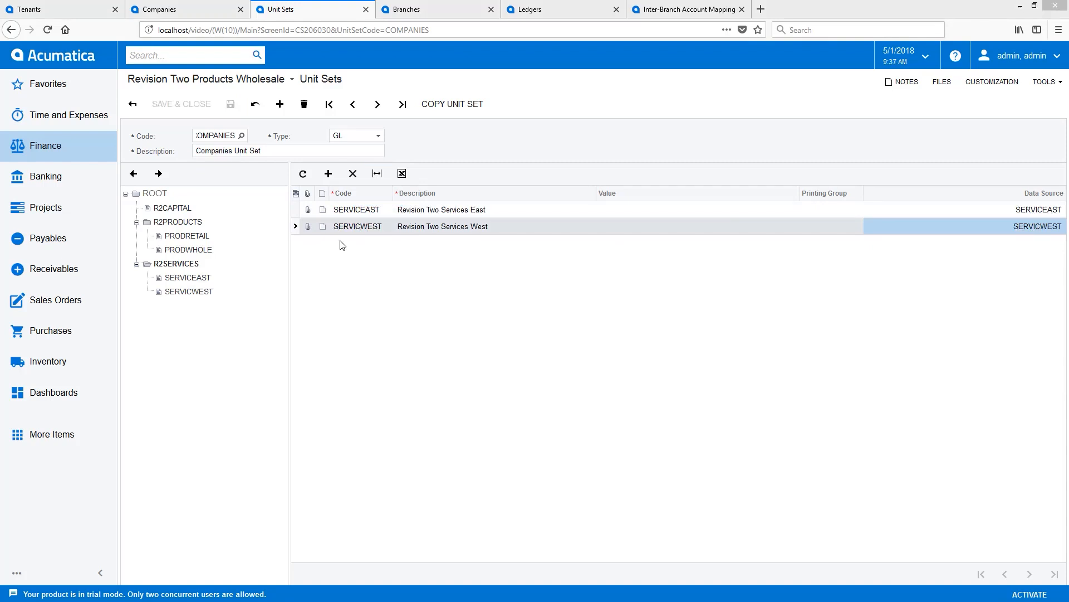
Find the payables Bills and Adjustments form, open it in a new browser tab and switch to the branch Revision Two Services East.
{"action": "type", "text": "bills and"}
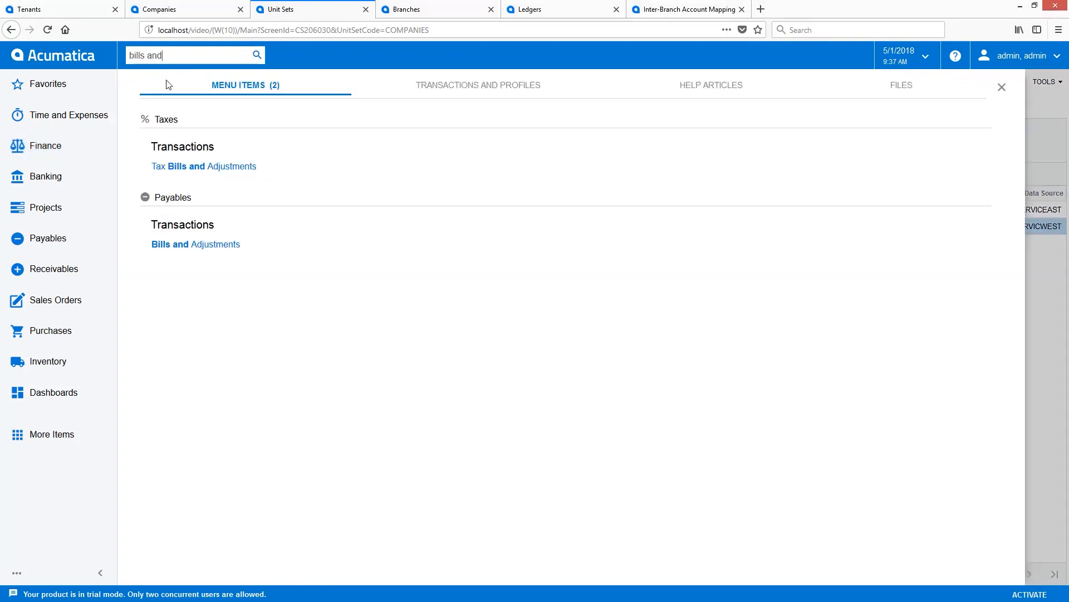
{"action": "right_click", "coordinate": [200, 245]}
{"action": "left_click", "coordinate": [217, 261]}
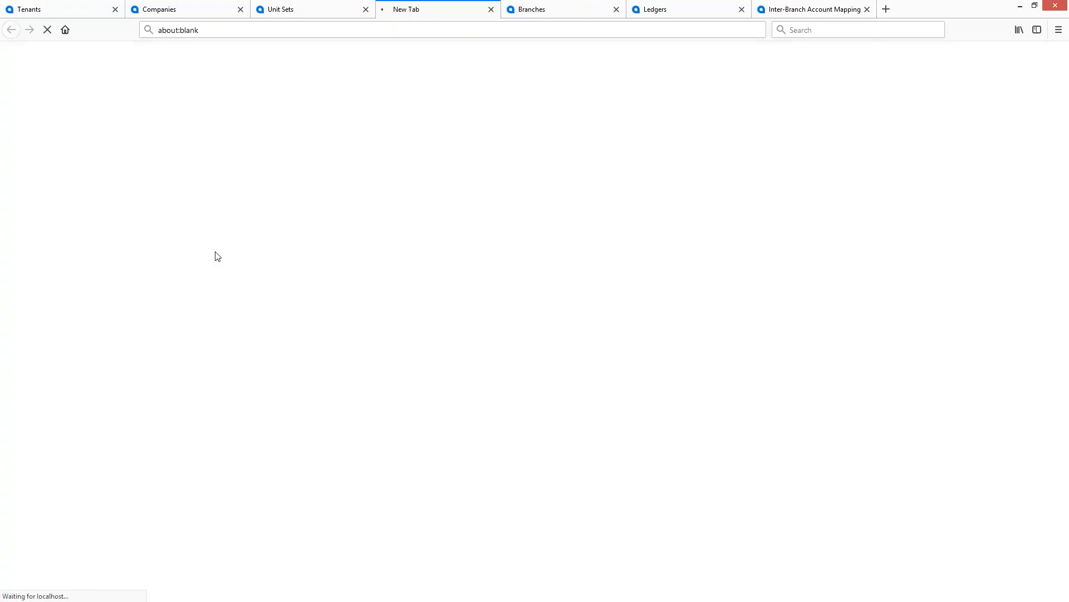
{"action": "left_click", "coordinate": [292, 83]}
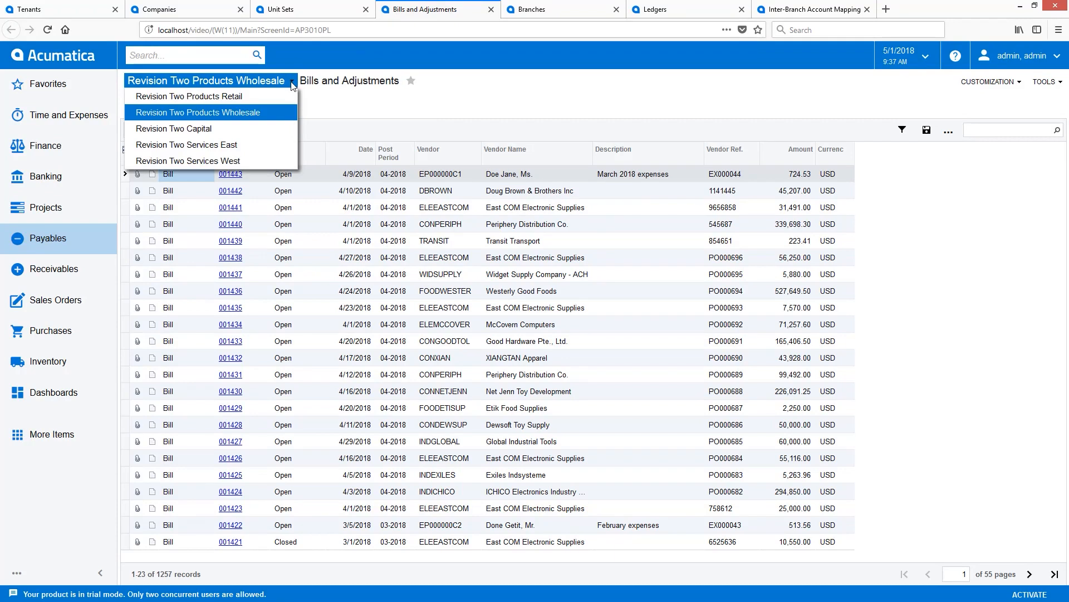
{"action": "left_click", "coordinate": [257, 145]}
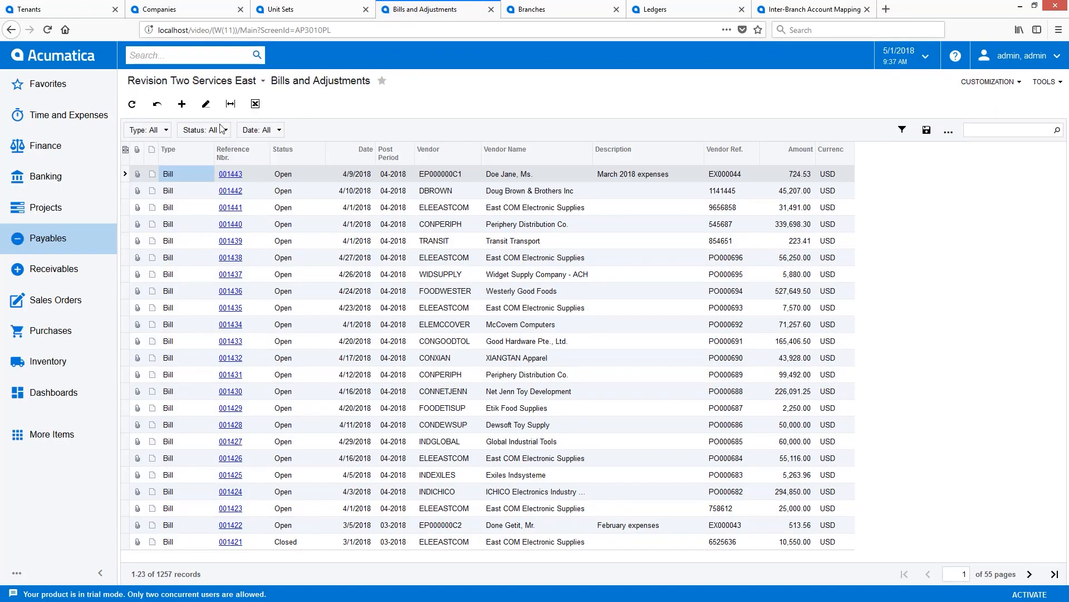
Create a bill for vendor AAVENDOR with vendor reference adsfa and the description Inter-company bill.
{"action": "left_click", "coordinate": [182, 104]}
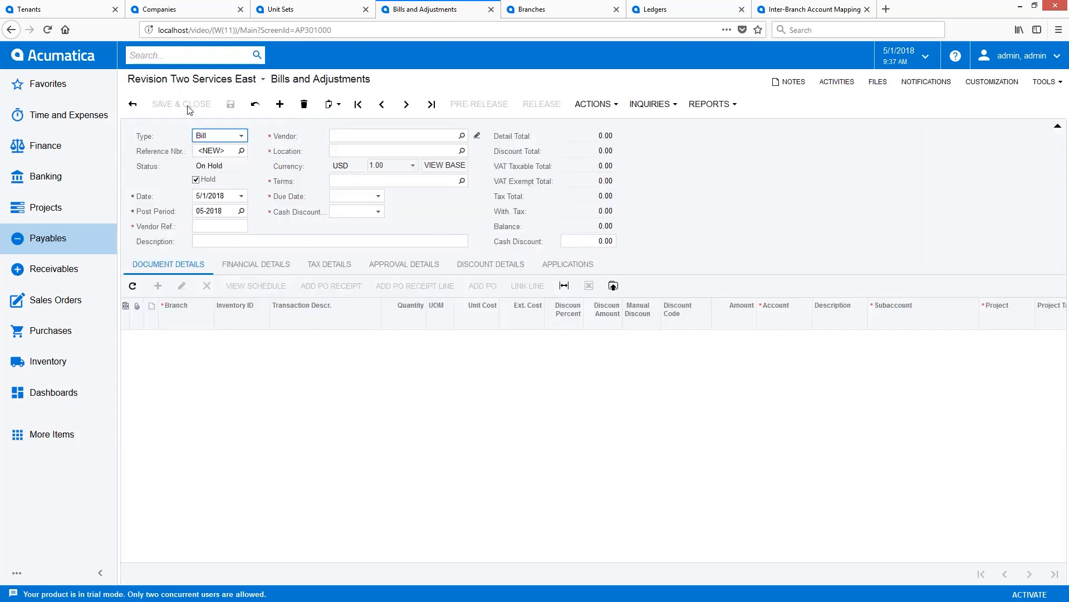
{"action": "left_click", "coordinate": [359, 136]}
{"action": "type", "text": "a"}
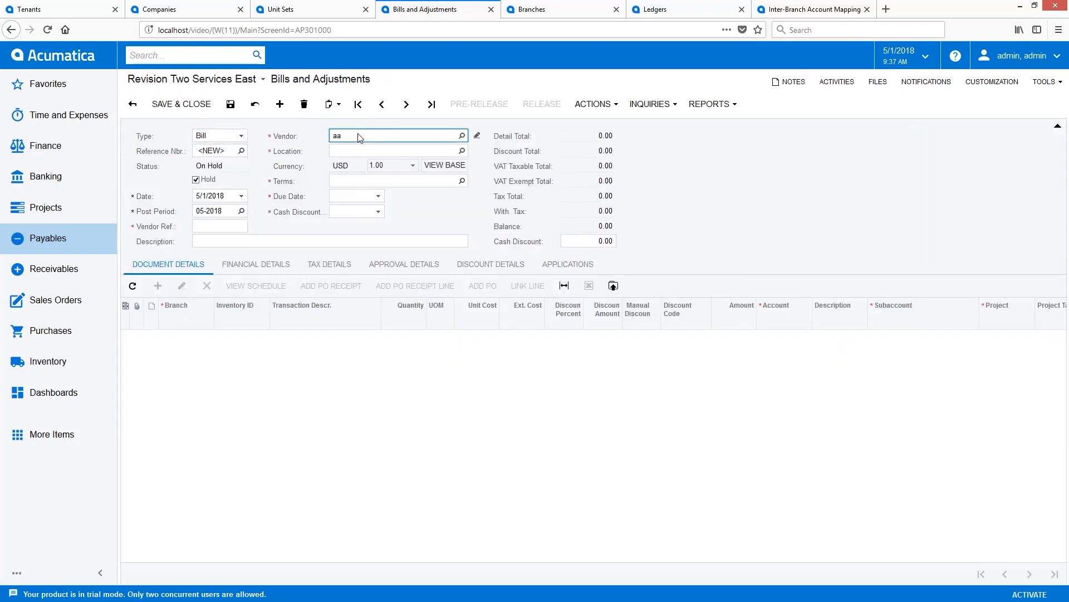
{"action": "type", "text": "a"}
{"action": "left_click", "coordinate": [365, 149]}
{"action": "left_click", "coordinate": [228, 228]}
{"action": "type", "text": "adsfa"}
{"action": "left_click", "coordinate": [232, 240]}
{"action": "type", "text": "Inter-company bill"}
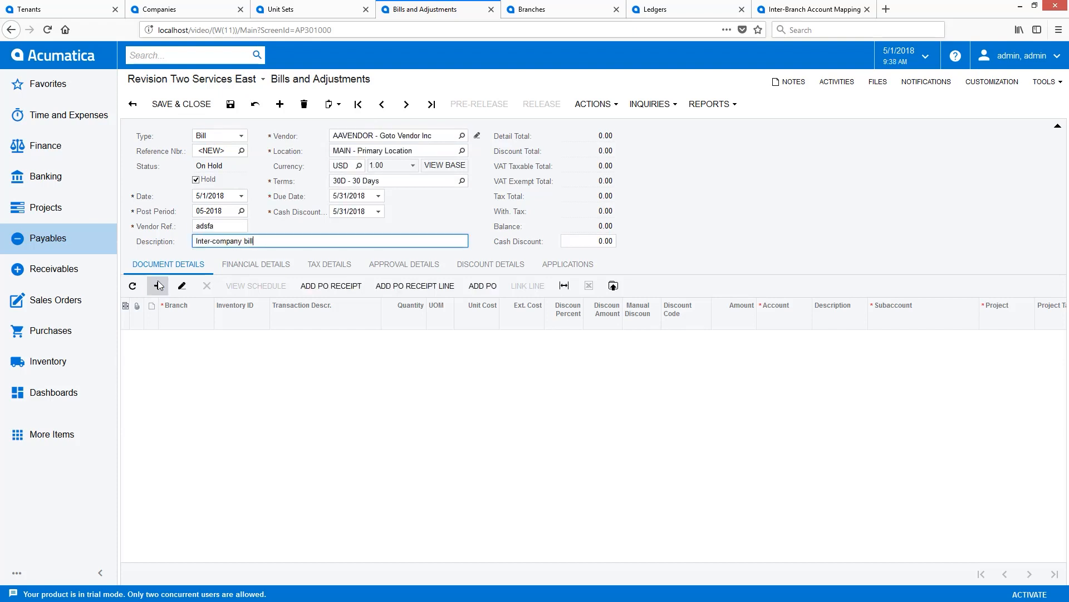
Add a bill line for branch SERVICWEST with the description non balancing and an extended cost of 10.
{"action": "left_click", "coordinate": [158, 286]}
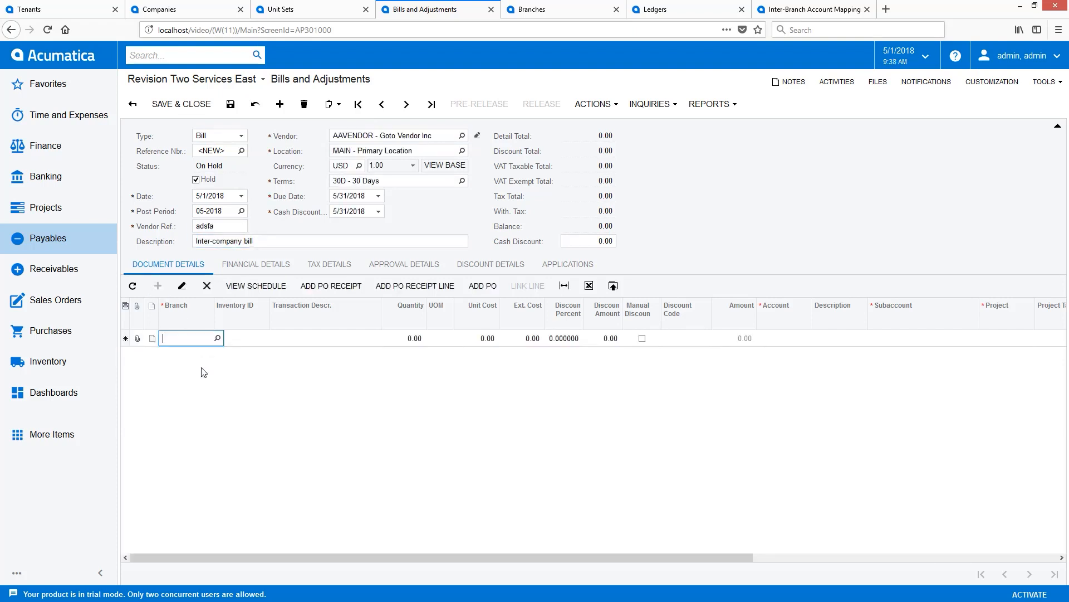
{"action": "key", "text": "Delete"}
{"action": "left_click", "coordinate": [218, 338]}
{"action": "left_click", "coordinate": [198, 488]}
{"action": "double_click", "coordinate": [198, 487]}
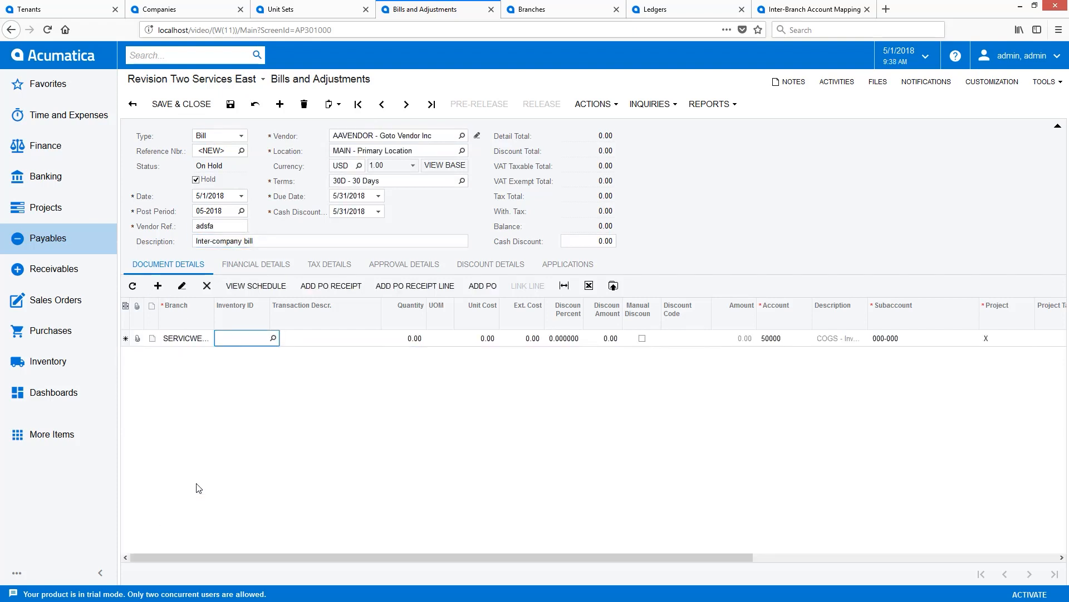
{"action": "key", "text": "Tab"}
{"action": "type", "text": "non balancing"}
{"action": "key", "text": "Tab"}
{"action": "key", "text": "Tab"}
{"action": "key", "text": "Tab"}
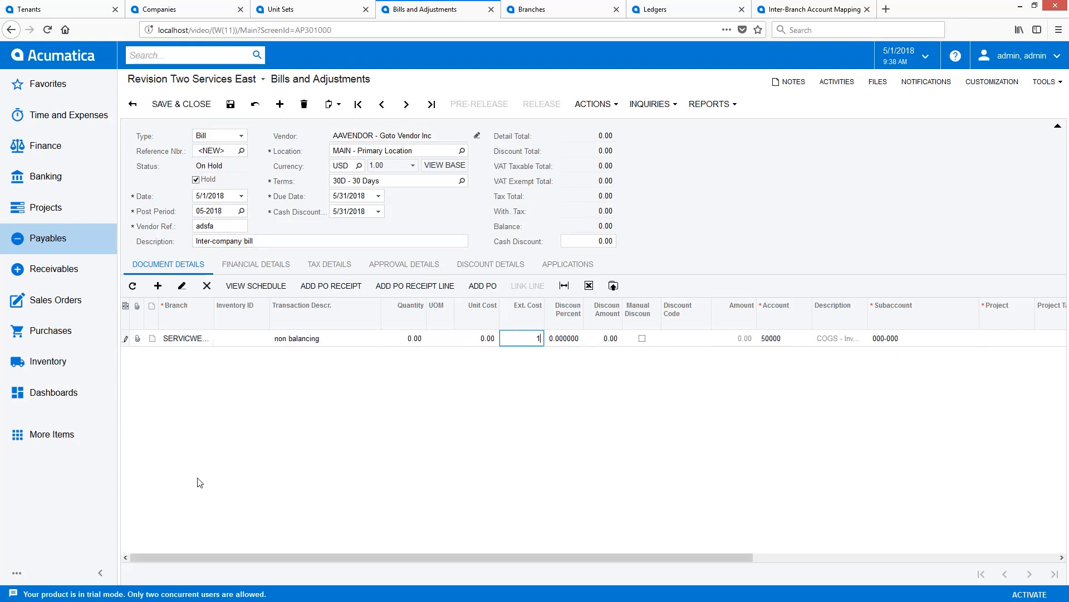
{"action": "type", "text": "10"}
{"action": "key", "text": "Down"}
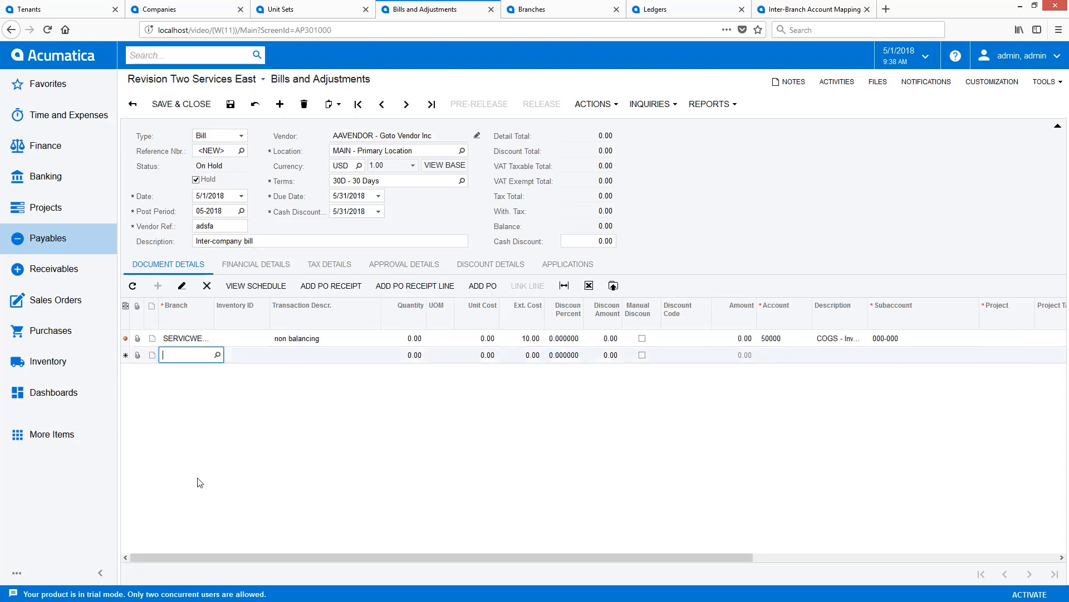
Add a second bill line for branch PRODWHOLE with the description balancing required and an extended cost of 20.
{"action": "left_click", "coordinate": [218, 355]}
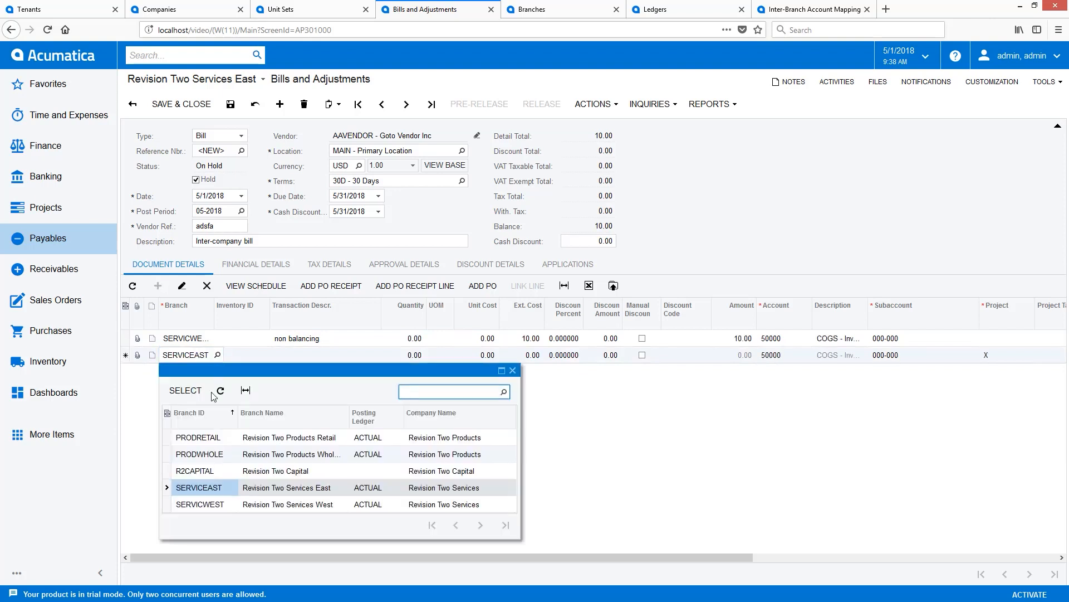
{"action": "left_click", "coordinate": [202, 454]}
{"action": "double_click", "coordinate": [202, 454]}
{"action": "key", "text": "Tab"}
{"action": "type", "text": "balancing required"}
{"action": "key", "text": "Tab"}
{"action": "key", "text": "Tab"}
{"action": "type", "text": "2"}
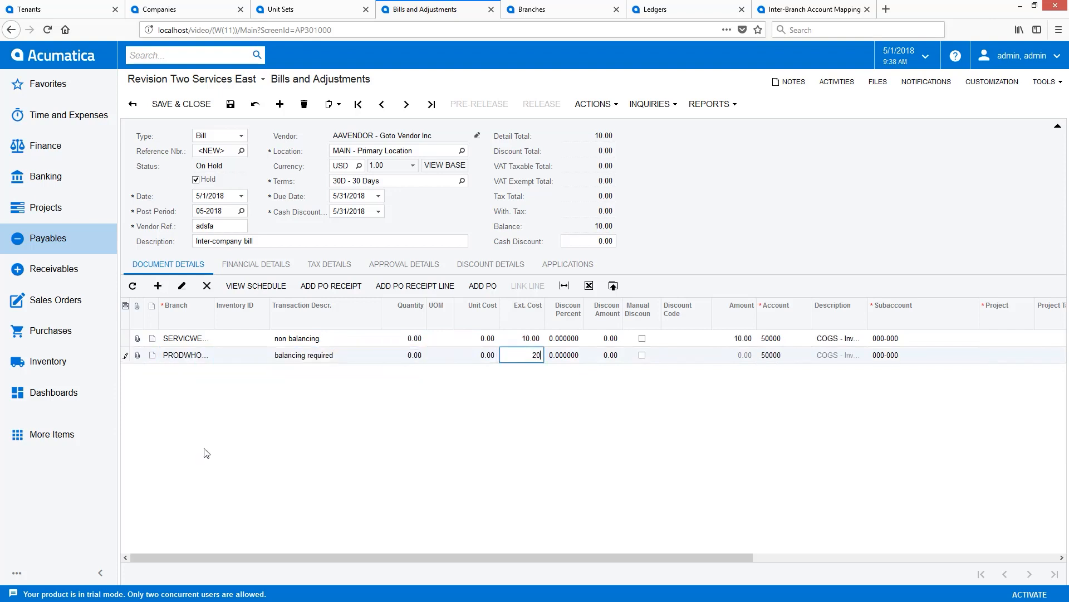
{"action": "key", "text": "Tab"}
Take the bill off hold, release it and open its GL batch to examine the balancing entries.
{"action": "left_click", "coordinate": [196, 179]}
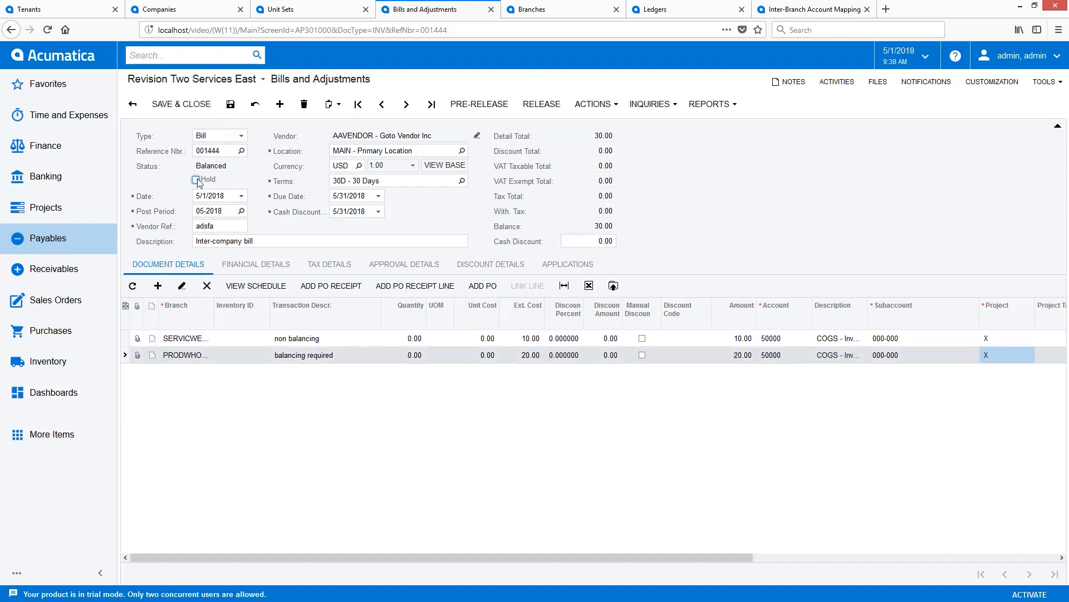
{"action": "left_click", "coordinate": [539, 106]}
{"action": "left_click", "coordinate": [256, 279]}
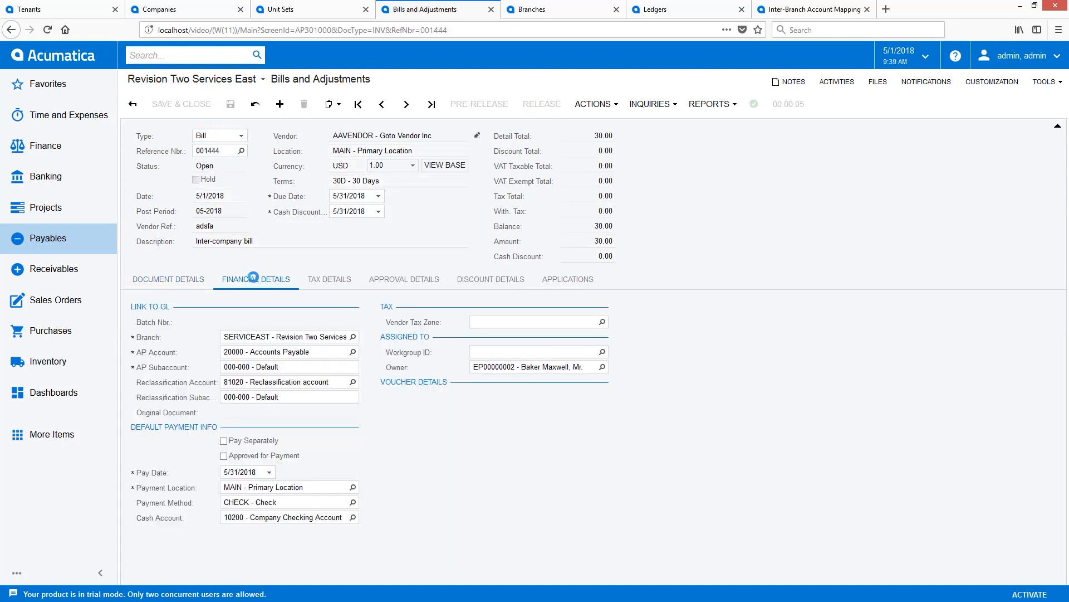
{"action": "left_click", "coordinate": [240, 254]}
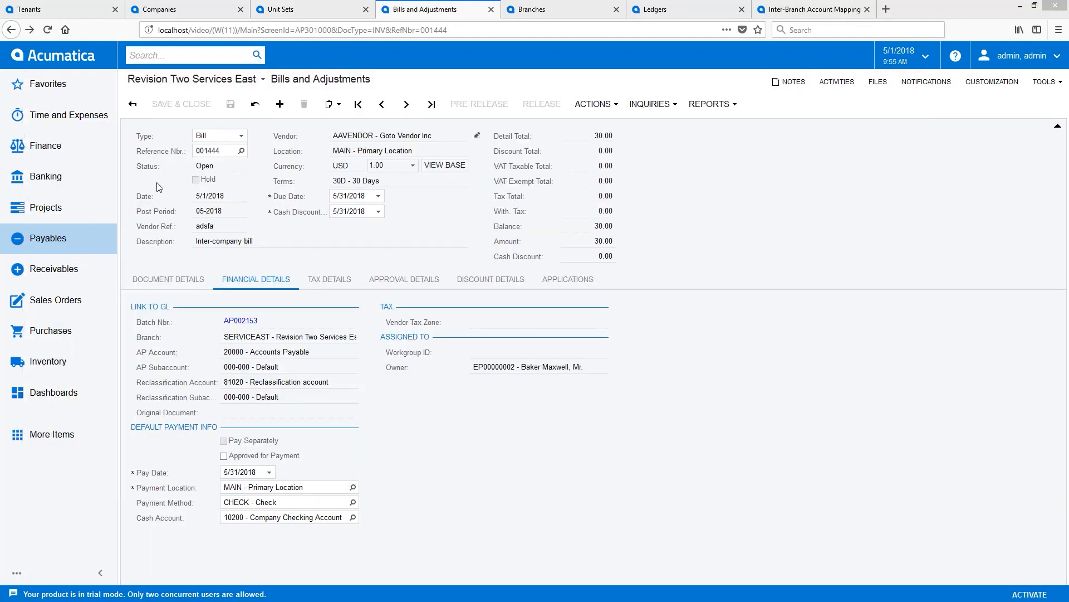
Open the Profit and Loss (DPL) report definition, change its unit set to COMPANIES and save it.
{"action": "left_click", "coordinate": [58, 150]}
{"action": "left_click", "coordinate": [855, 341]}
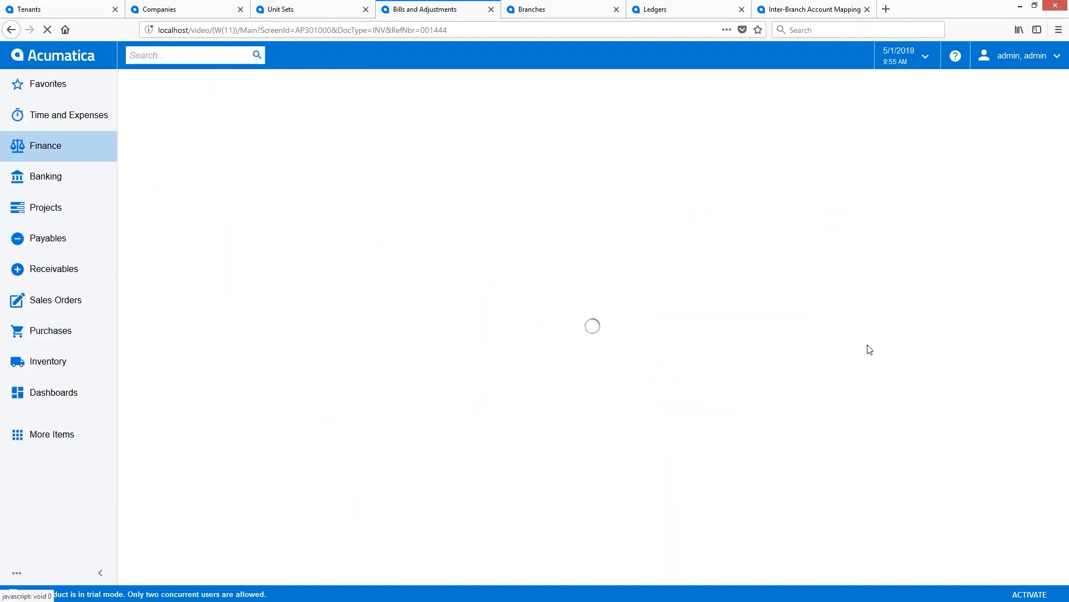
{"action": "left_click", "coordinate": [224, 233]}
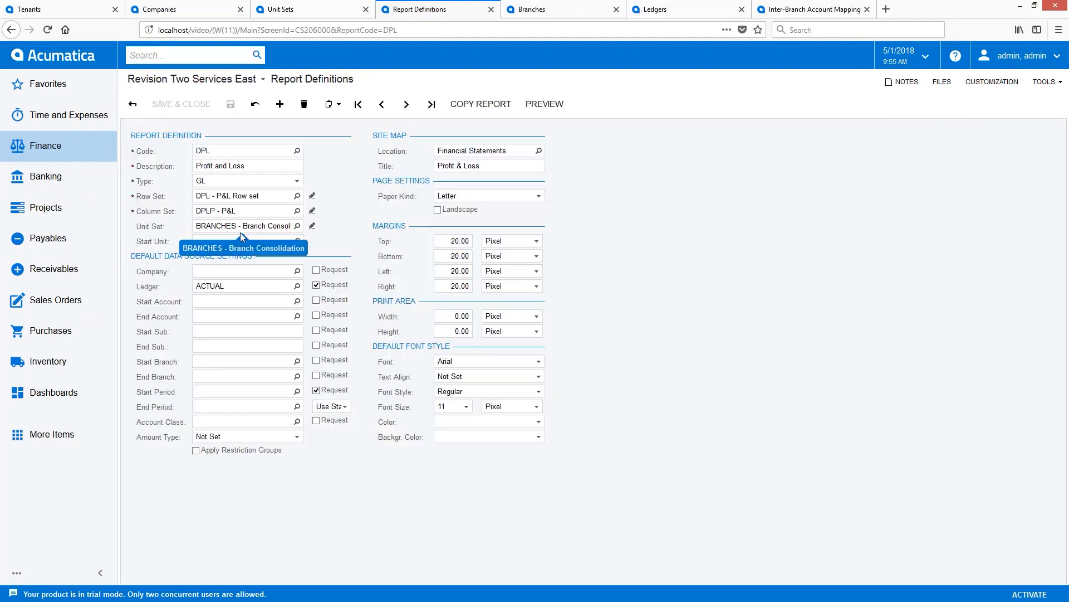
{"action": "left_click", "coordinate": [297, 226]}
{"action": "double_click", "coordinate": [229, 315]}
{"action": "left_click", "coordinate": [230, 104]}
Preview the Profit and Loss report with its unit tree, examine the Revision Two Services West figures and close the preview.
{"action": "left_click", "coordinate": [544, 104]}
{"action": "left_click", "coordinate": [219, 130]}
{"action": "left_click", "coordinate": [222, 130]}
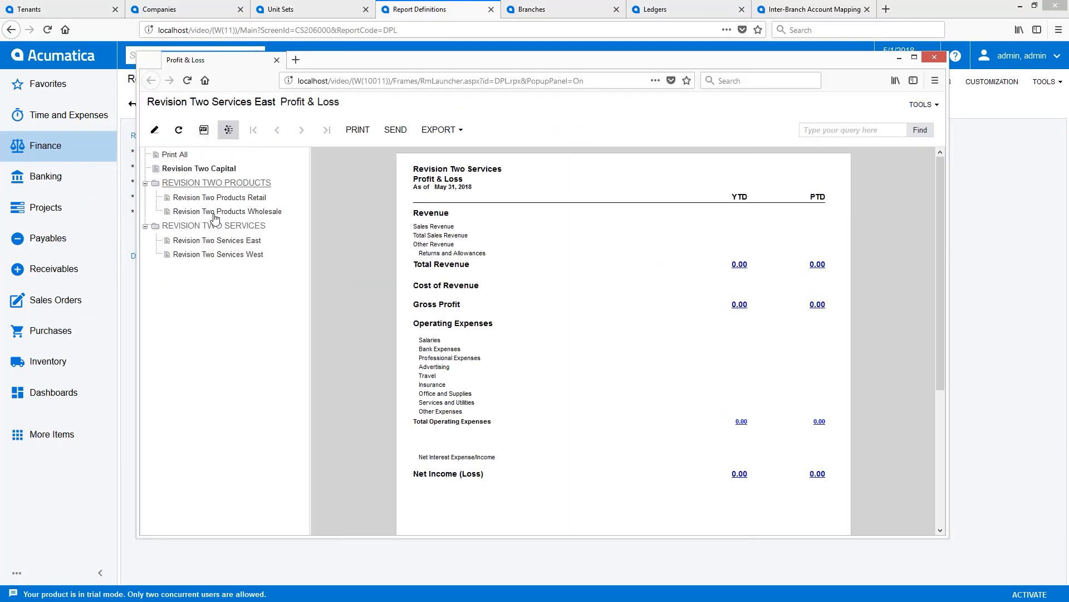
{"action": "left_click", "coordinate": [225, 255]}
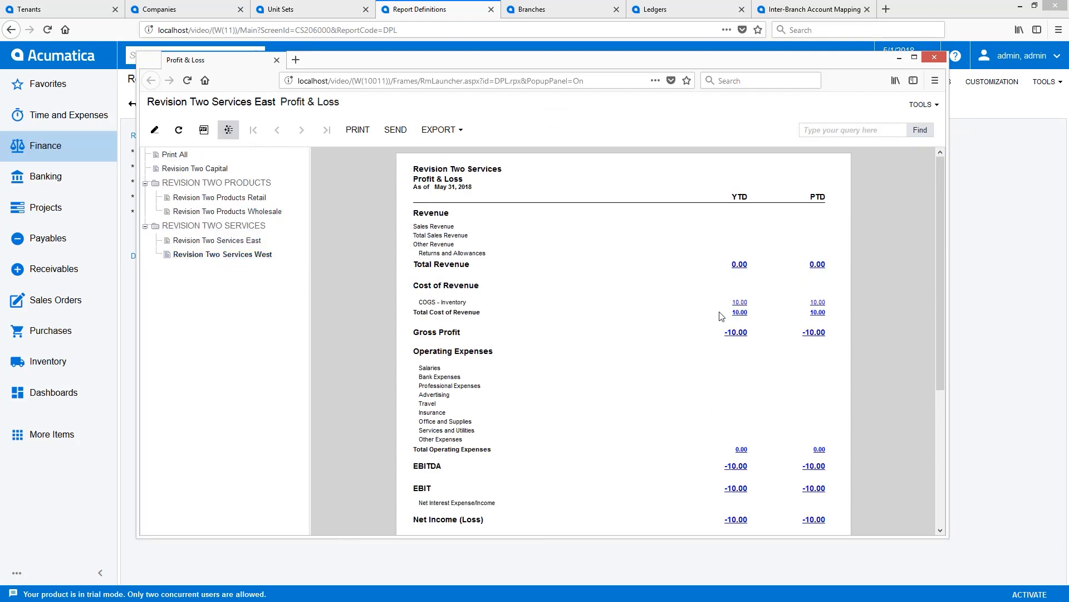
{"action": "left_click", "coordinate": [934, 57]}
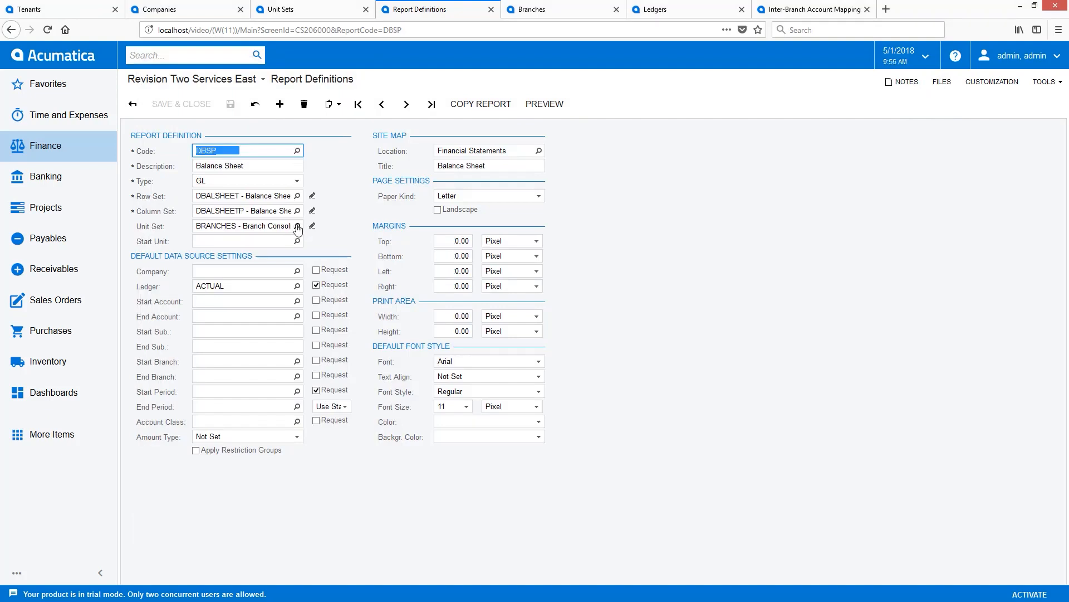
Set the Balance Sheet (DBSP) report's unit set to COMPANIES and run its preview.
{"action": "left_click", "coordinate": [298, 229]}
{"action": "double_click", "coordinate": [232, 318]}
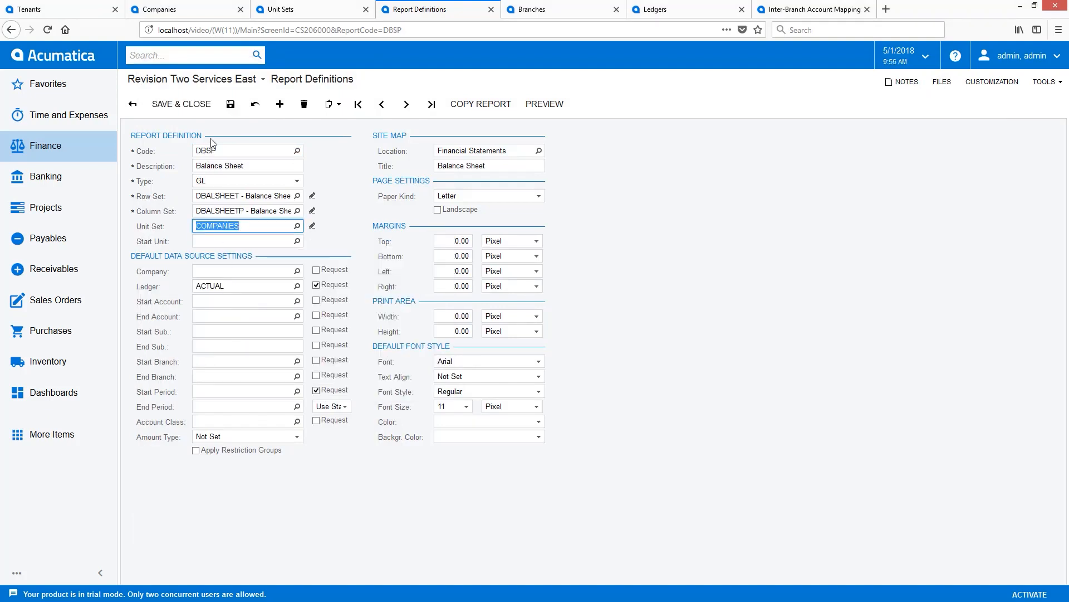
{"action": "left_click", "coordinate": [544, 105]}
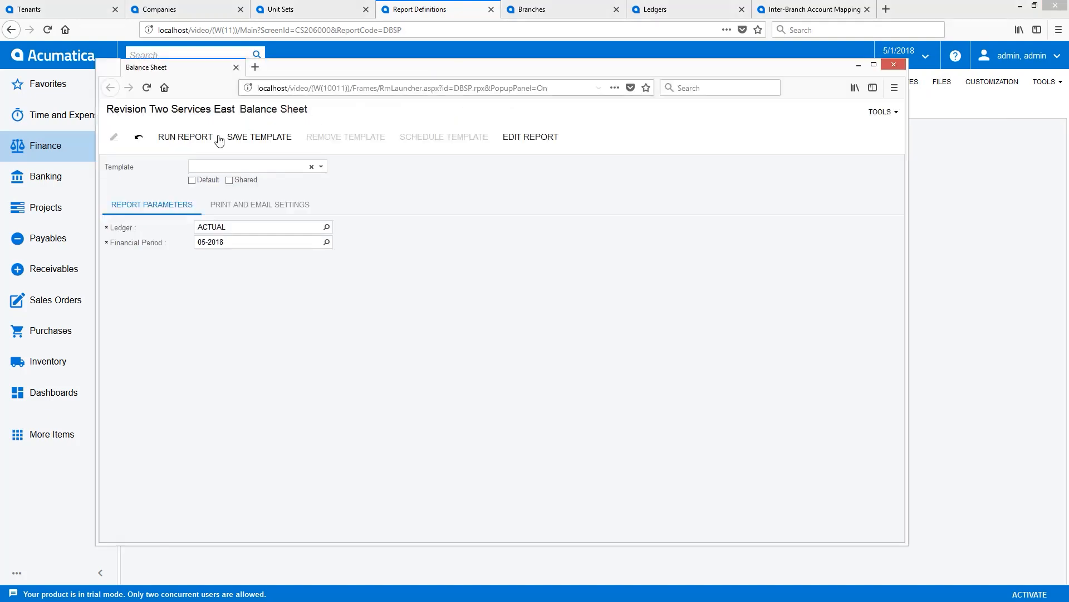
{"action": "left_click", "coordinate": [178, 137]}
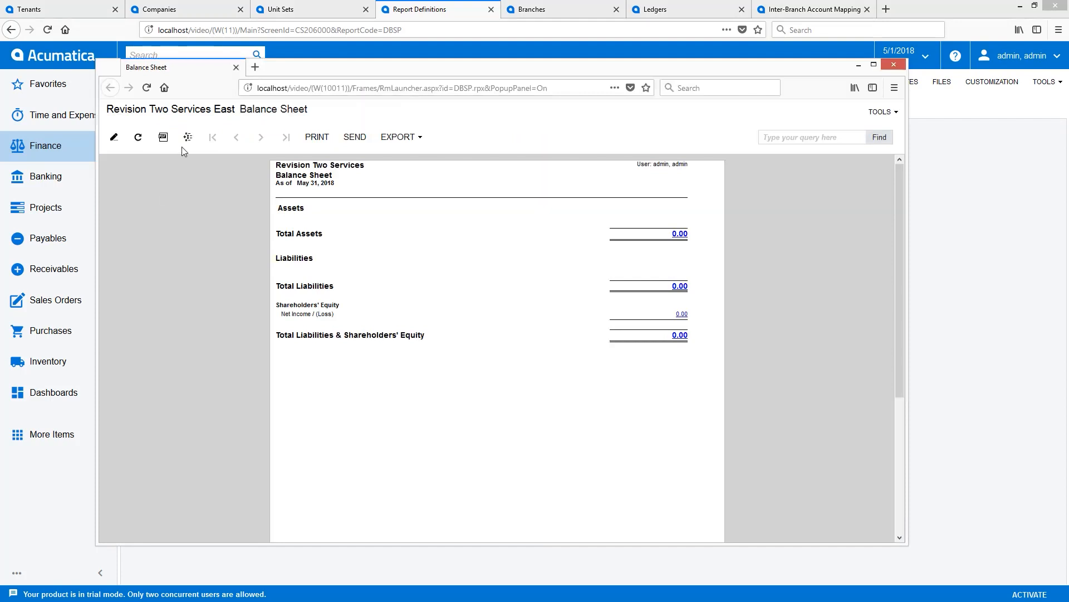
View the Revision Two Services East balance sheet and drill down from Due from Related to the account details of subaccount 000-000.
{"action": "left_click", "coordinate": [188, 137]}
{"action": "left_click", "coordinate": [181, 248]}
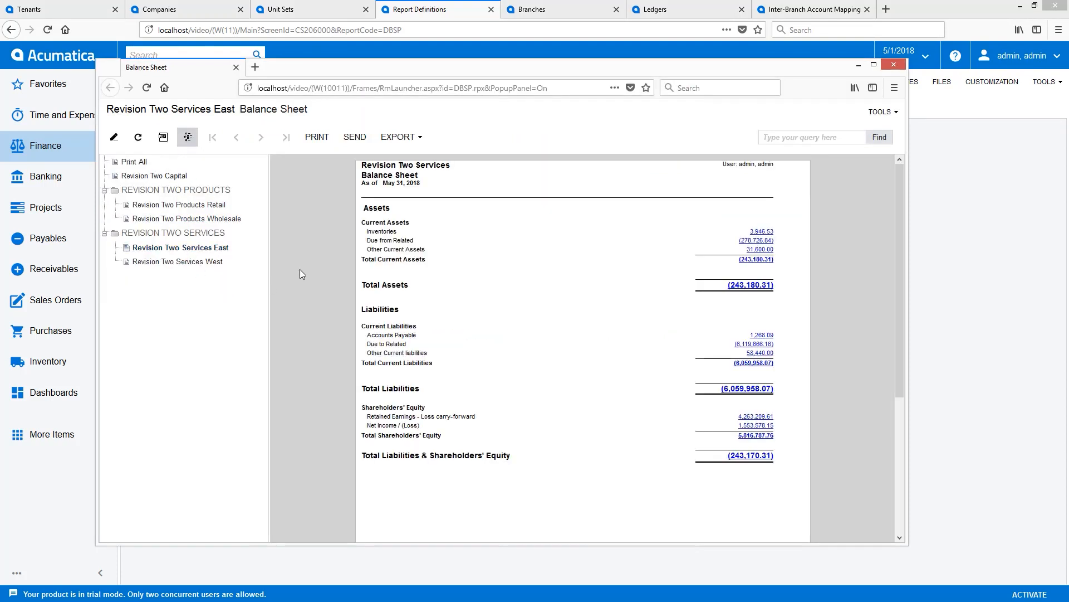
{"action": "left_click", "coordinate": [750, 240]}
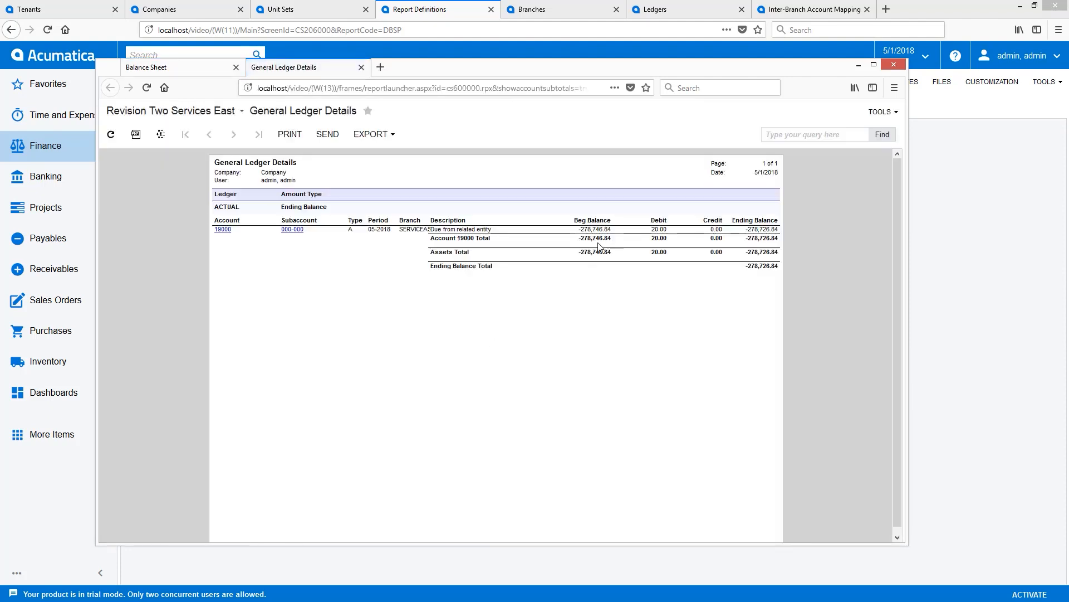
{"action": "left_click", "coordinate": [295, 231]}
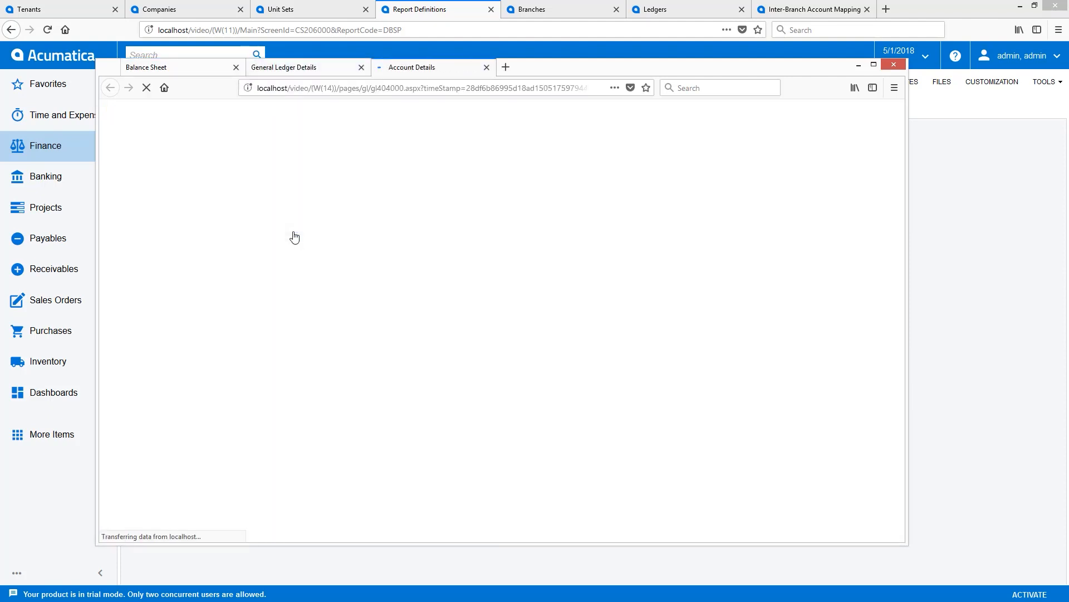